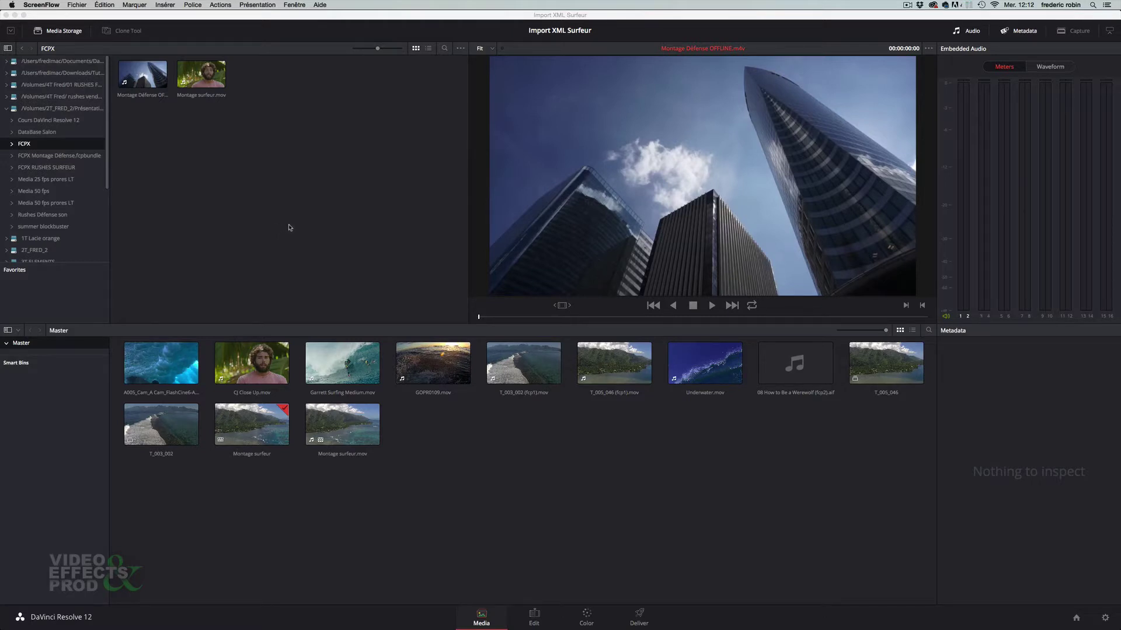
# Select and preview Montage Défense OFFLINE.m4v in Media Storage, then choose Scene Cut Detection from its menu
pyautogui.click(138, 77)
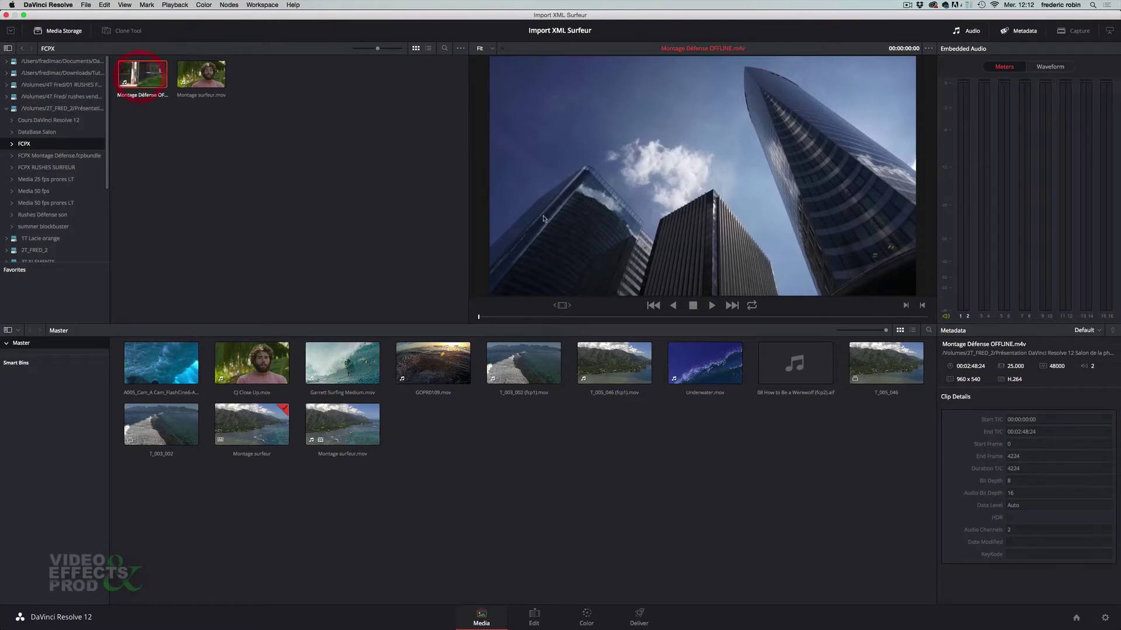
pyautogui.moveTo(478, 317)
pyautogui.mouseDown()
pyautogui.moveTo(852, 327)
pyautogui.moveTo(450, 323)
pyautogui.mouseUp()
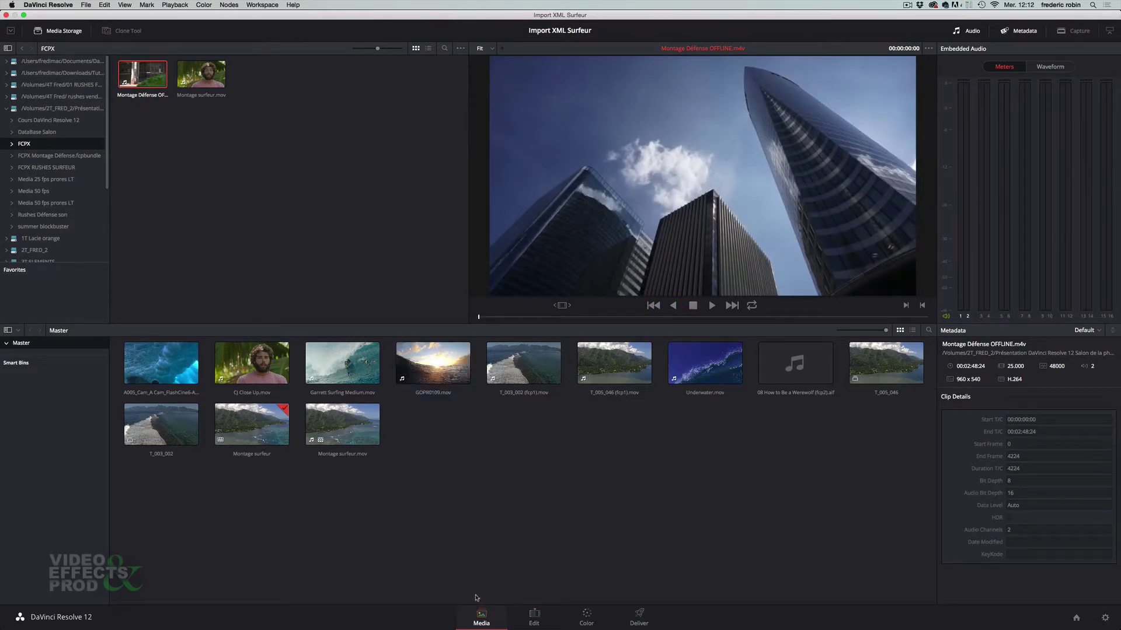
pyautogui.rightClick(148, 75)
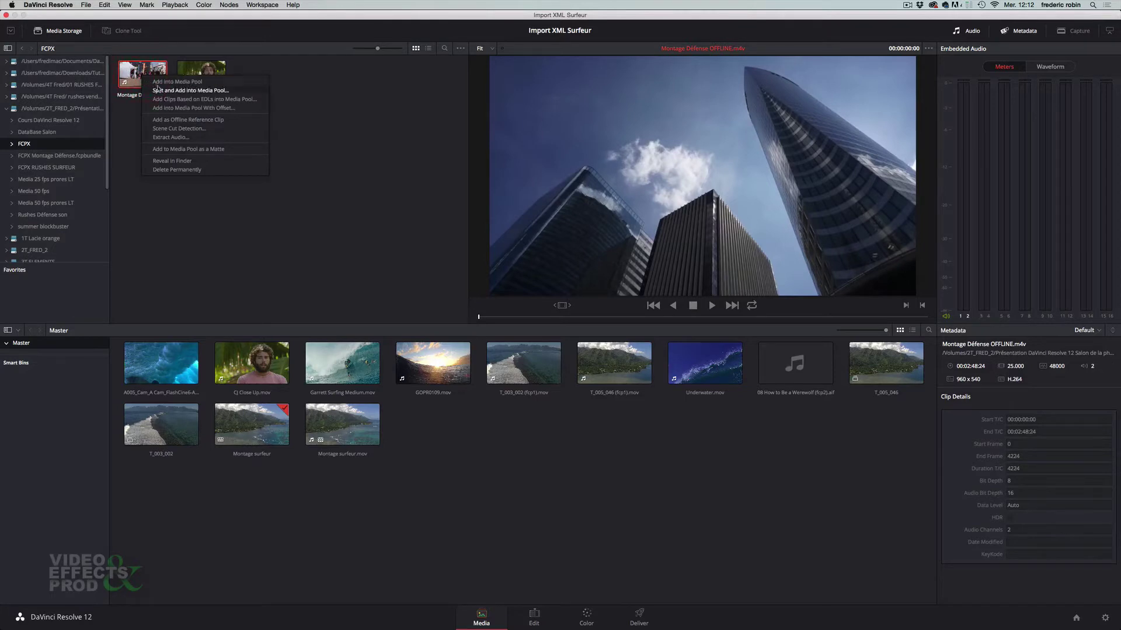
pyautogui.click(166, 129)
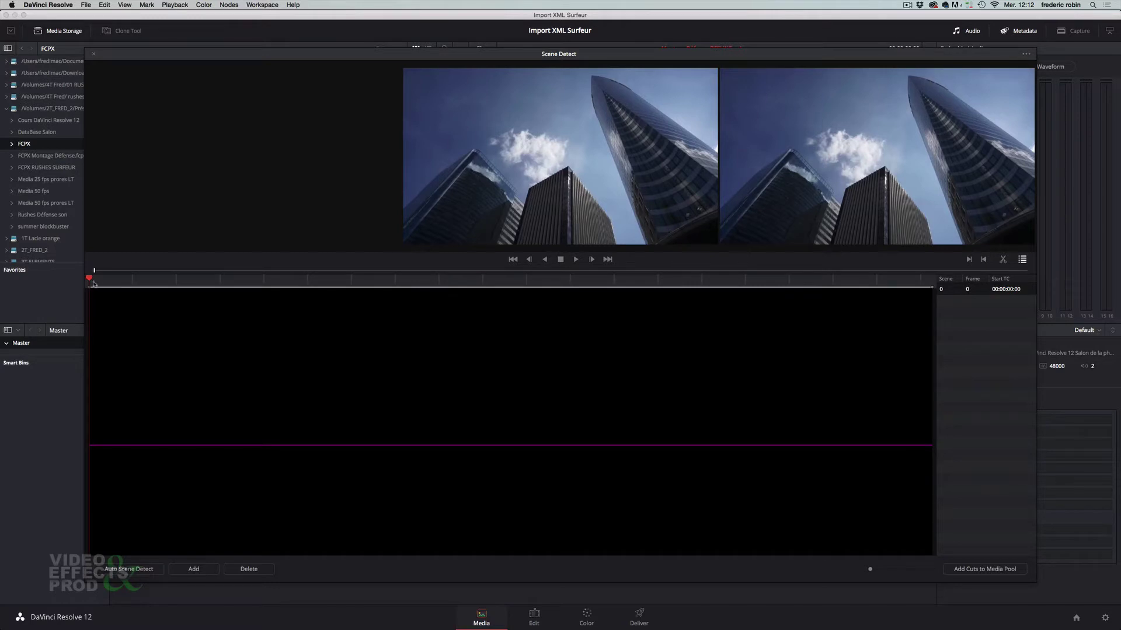
# Rewind the Scene Detect preview to the clip's start and run Auto Scene Detect, yielding six scenes
pyautogui.moveTo(88, 281)
pyautogui.mouseDown()
pyautogui.moveTo(57, 289)
pyautogui.moveTo(697, 286)
pyautogui.moveTo(374, 270)
pyautogui.moveTo(412, 283)
pyautogui.mouseUp()
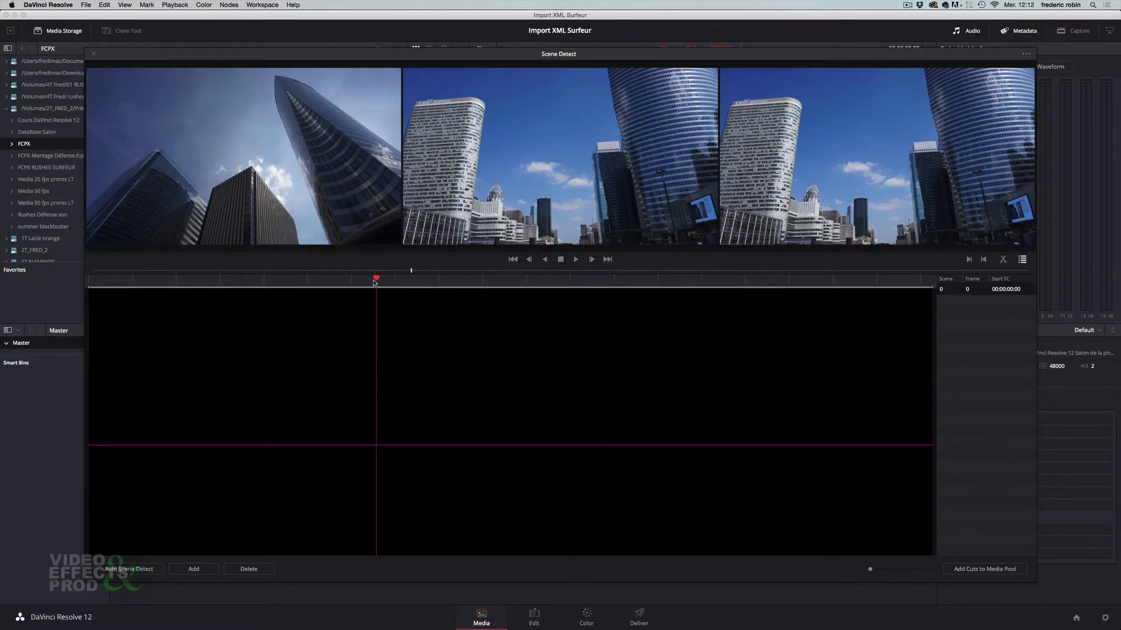
pyautogui.moveTo(374, 283); pyautogui.dragTo(40, 295)
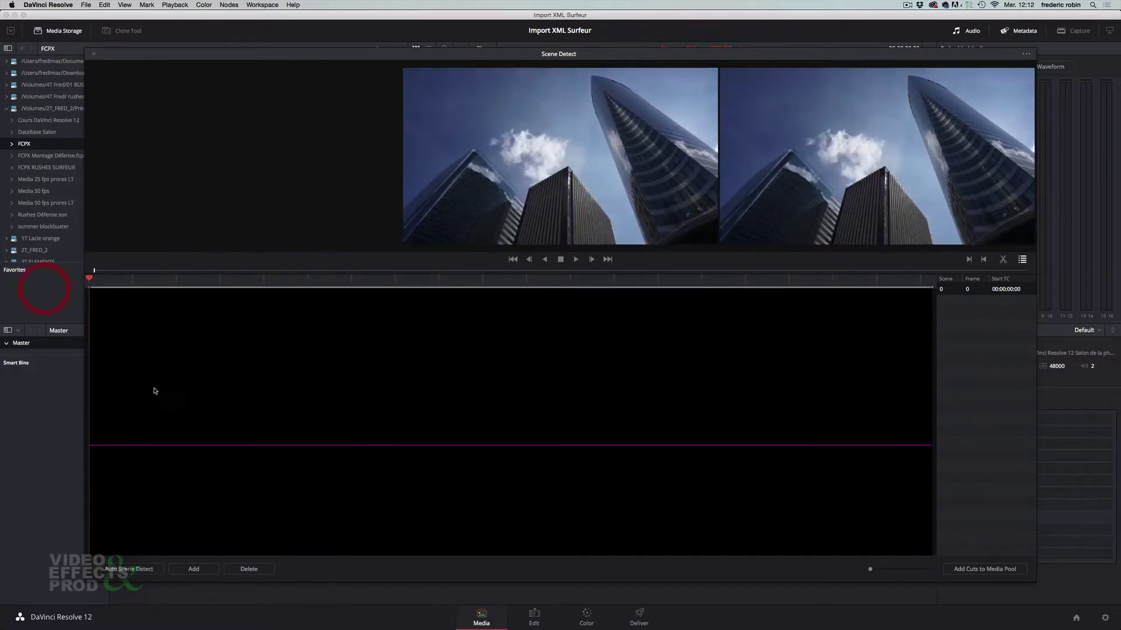
pyautogui.click(129, 569)
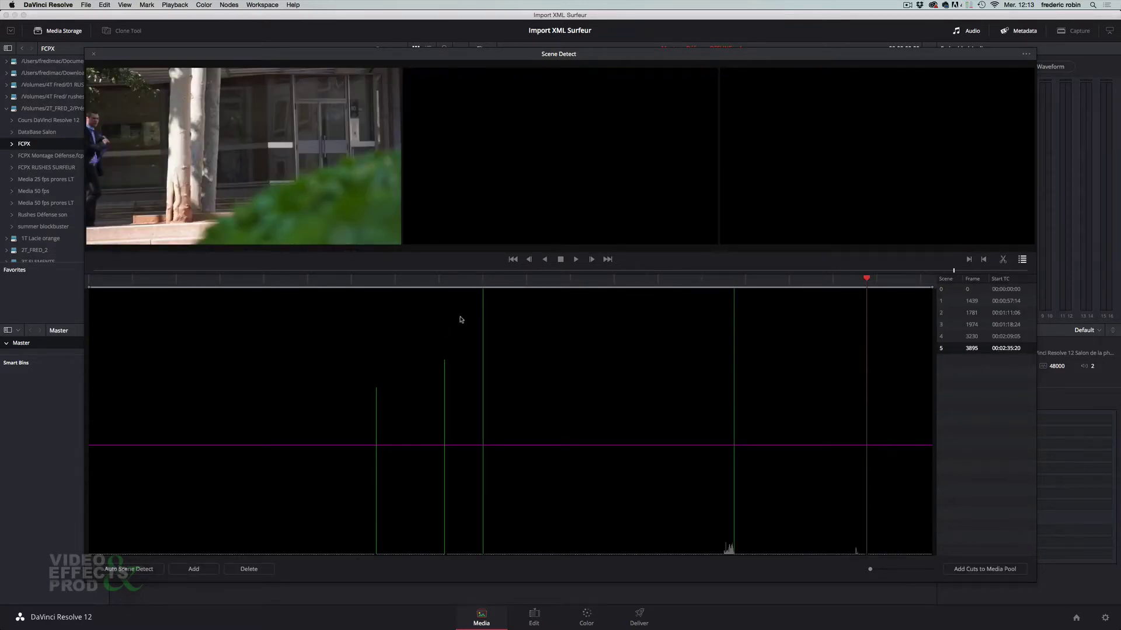
pyautogui.click(300, 283)
pyautogui.moveTo(300, 286)
pyautogui.mouseDown()
pyautogui.moveTo(381, 304)
pyautogui.moveTo(377, 325)
pyautogui.moveTo(900, 392)
pyautogui.moveTo(358, 368)
pyautogui.moveTo(393, 374)
pyautogui.mouseUp()
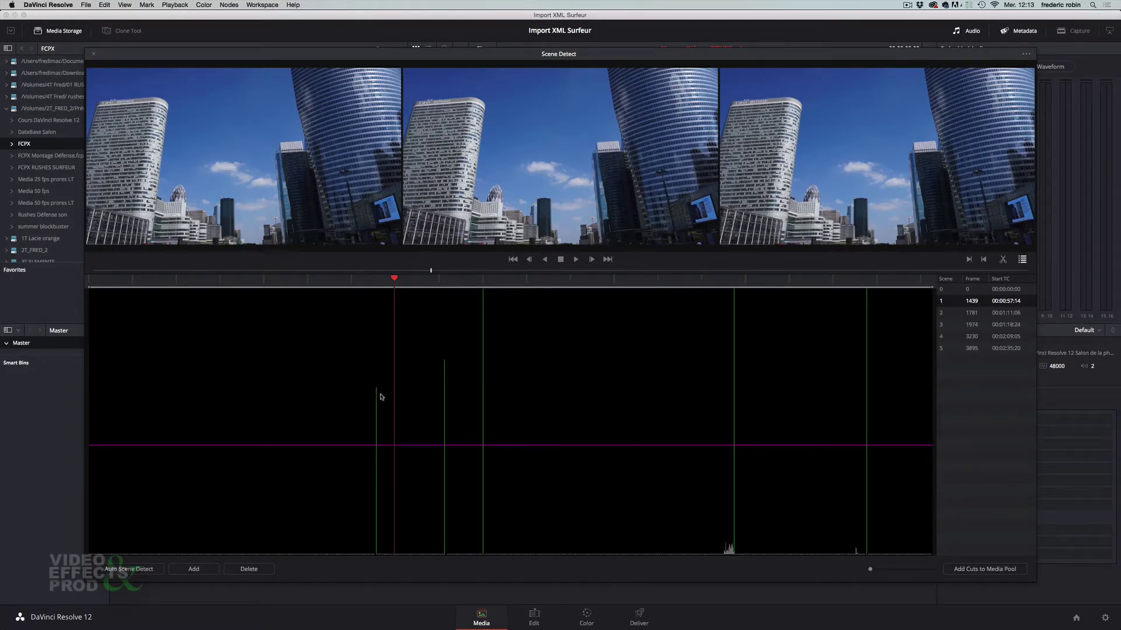
pyautogui.click(1002, 291)
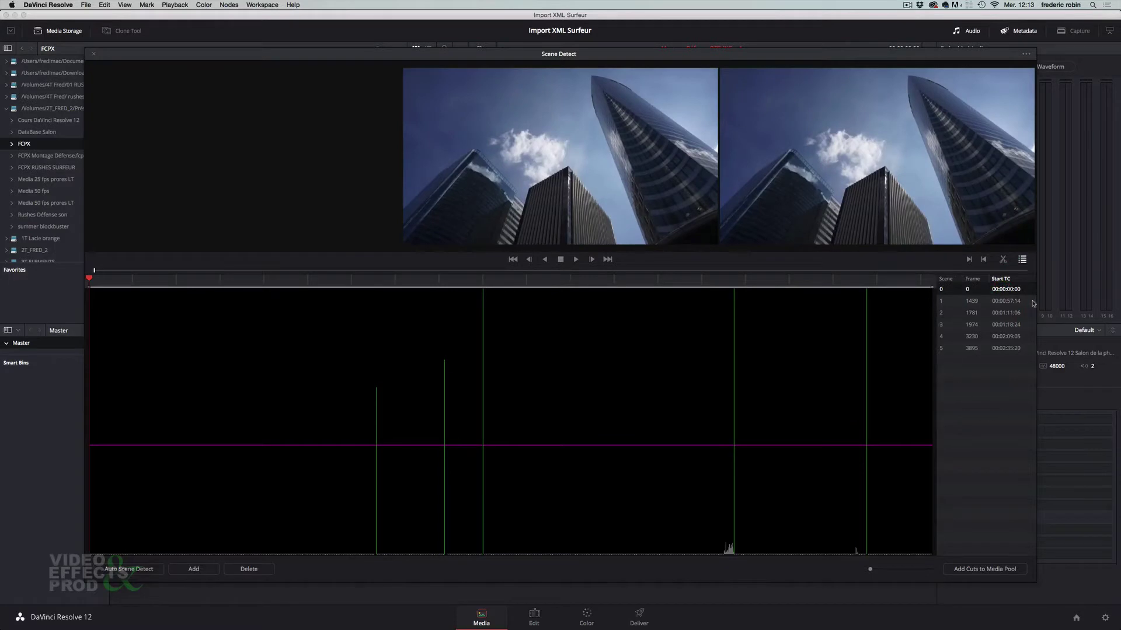
pyautogui.click(946, 279)
pyautogui.click(972, 279)
pyautogui.click(1000, 279)
pyautogui.click(1002, 302)
pyautogui.click(1004, 313)
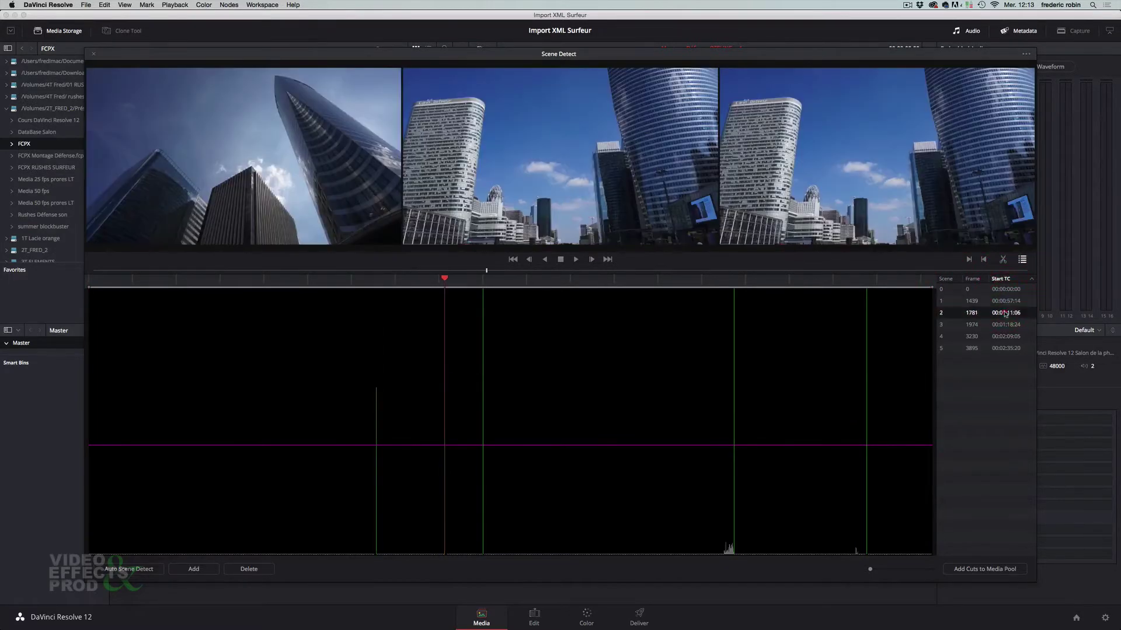
pyautogui.click(1005, 325)
pyautogui.click(1004, 336)
pyautogui.click(1004, 348)
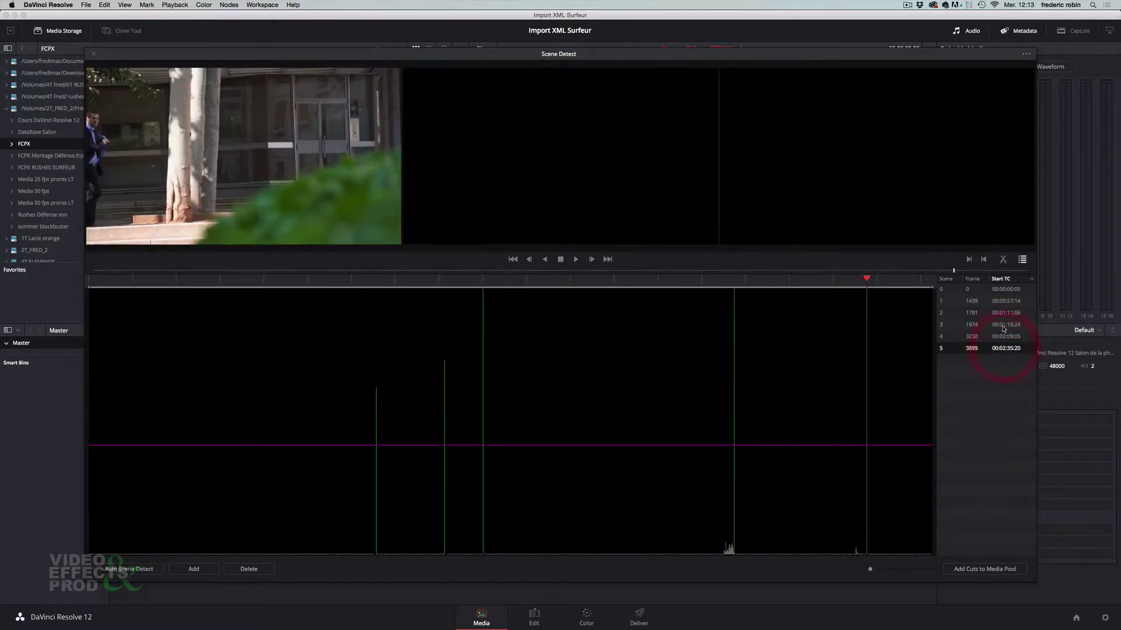
pyautogui.click(997, 291)
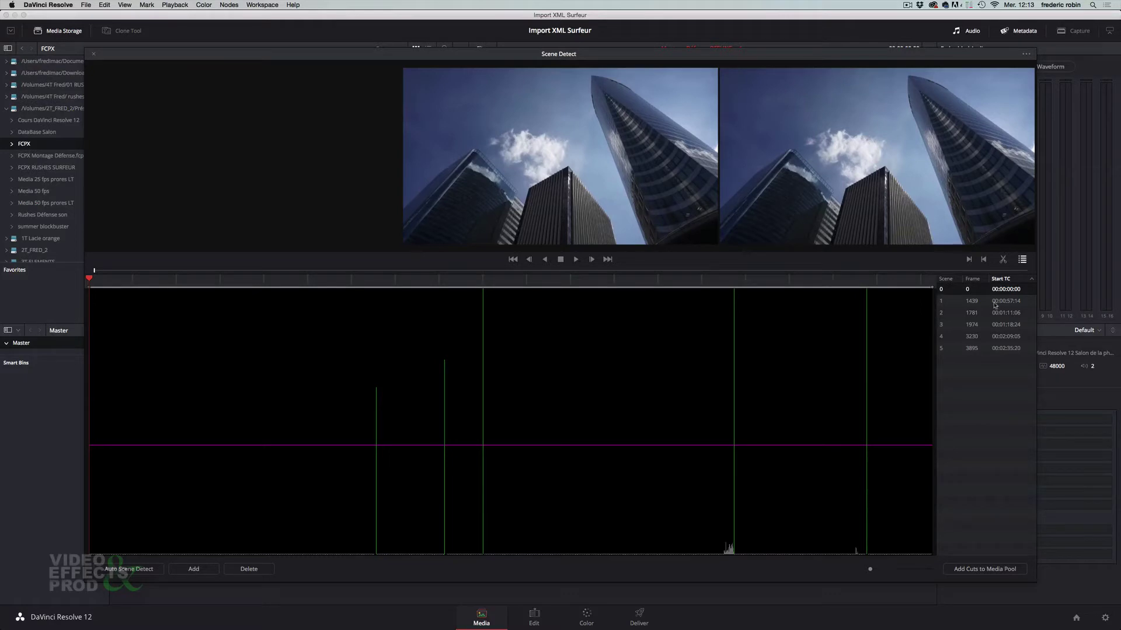
pyautogui.click(1011, 301)
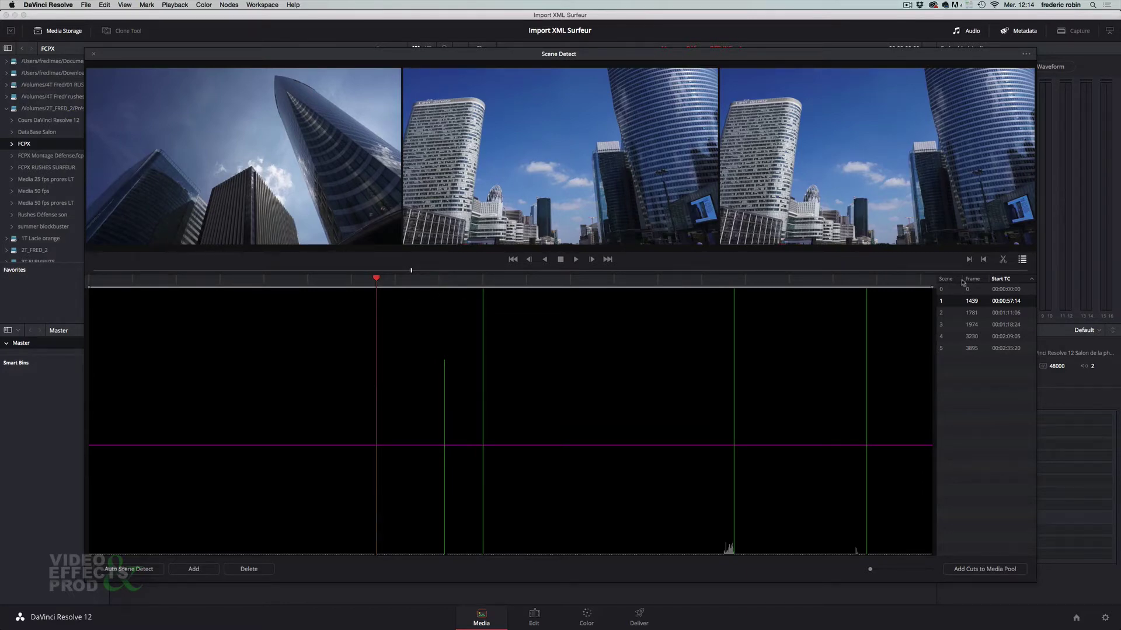
pyautogui.click(1003, 314)
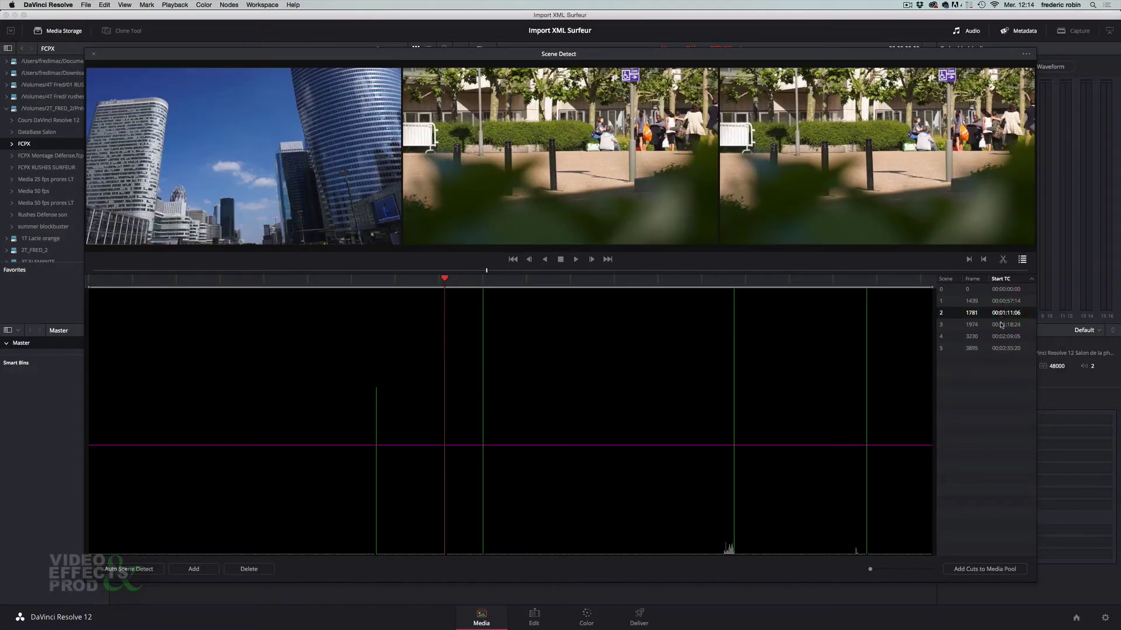
pyautogui.click(1000, 325)
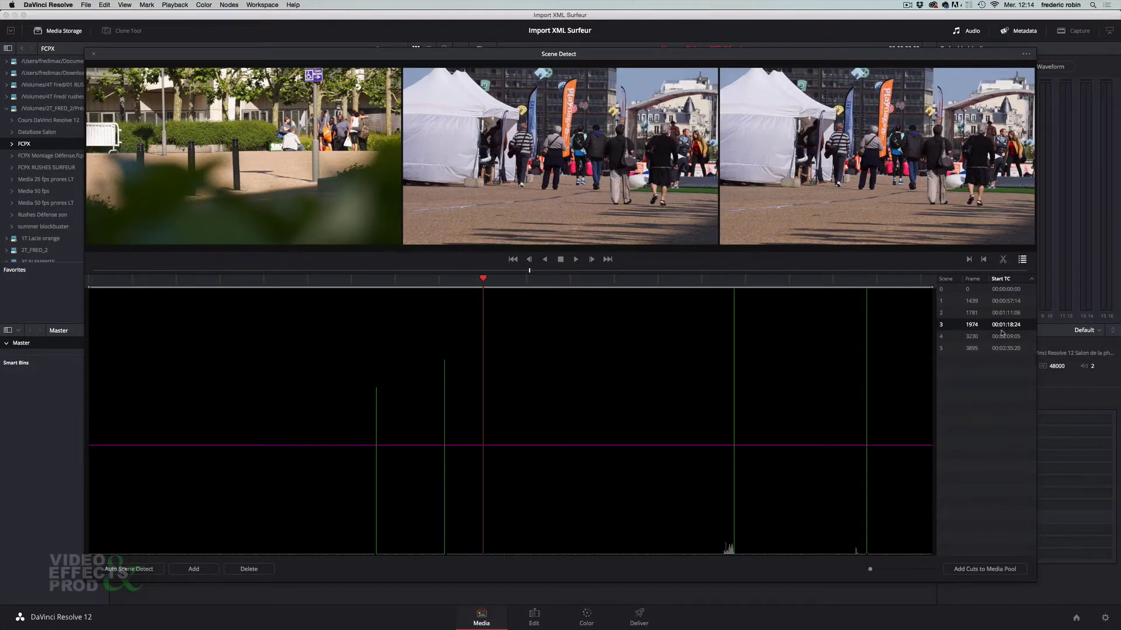
pyautogui.click(1001, 337)
pyautogui.click(1002, 348)
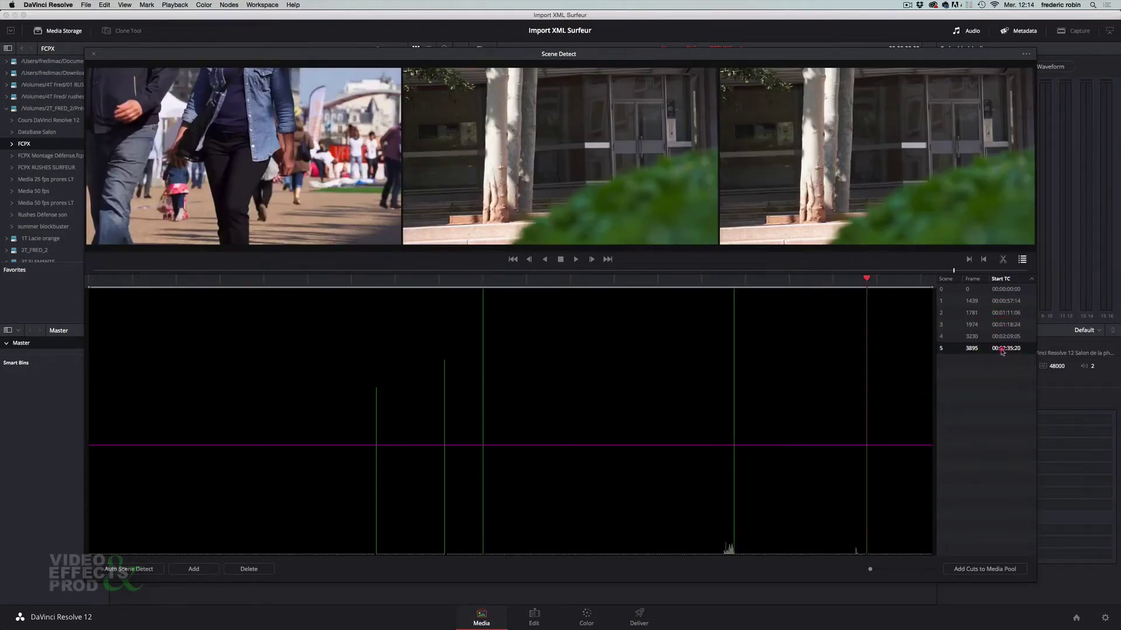
pyautogui.click(996, 301)
pyautogui.click(1000, 289)
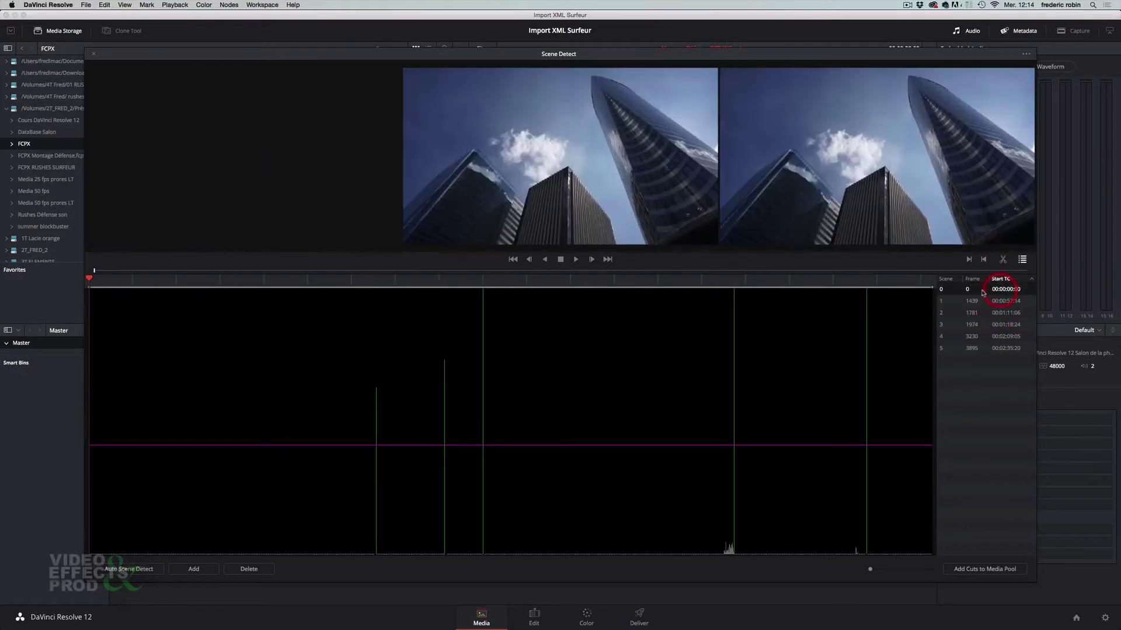
# Raise the magenta threshold line on the Scene Detect graph to drop the weak cuts
pyautogui.click(207, 282)
pyautogui.moveTo(206, 285)
pyautogui.mouseDown()
pyautogui.moveTo(511, 343)
pyautogui.moveTo(449, 373)
pyautogui.moveTo(380, 380)
pyautogui.mouseUp()
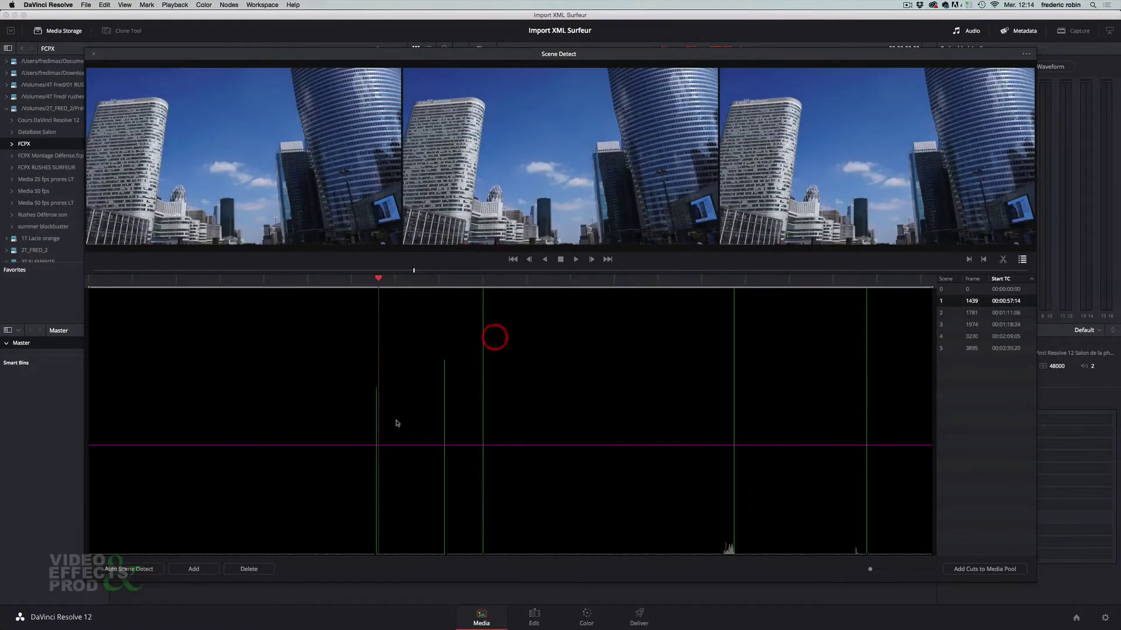
pyautogui.moveTo(396, 445); pyautogui.dragTo(395, 351)
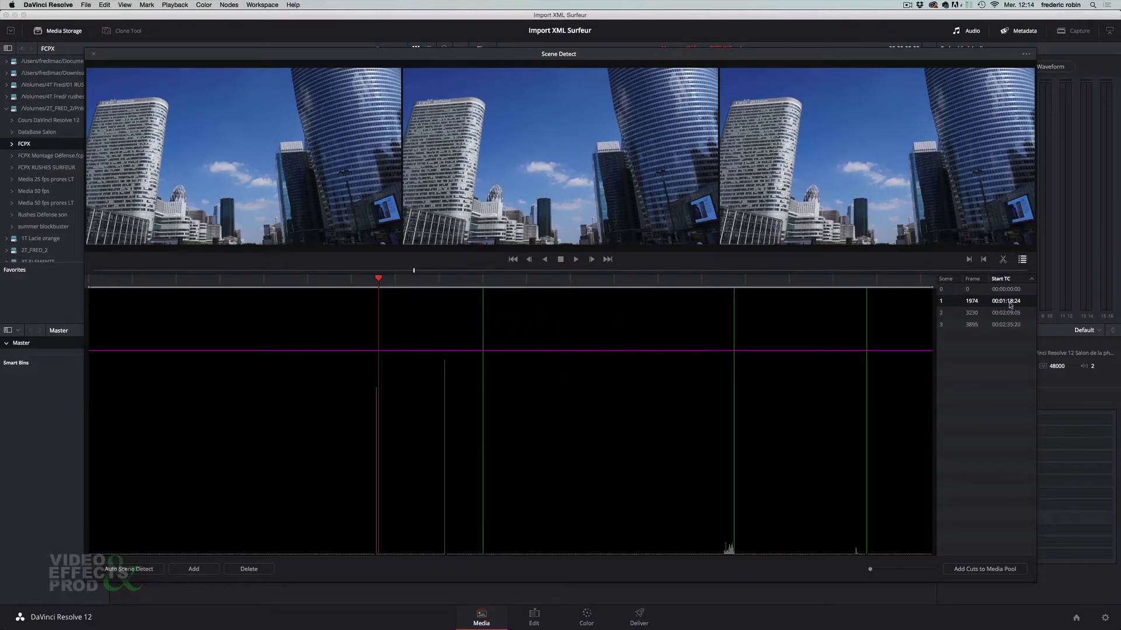
# Preview the remaining scenes, ending back on the office tower shot at frame 1974
pyautogui.click(1004, 313)
pyautogui.click(1004, 325)
pyautogui.click(1004, 313)
pyautogui.click(1004, 301)
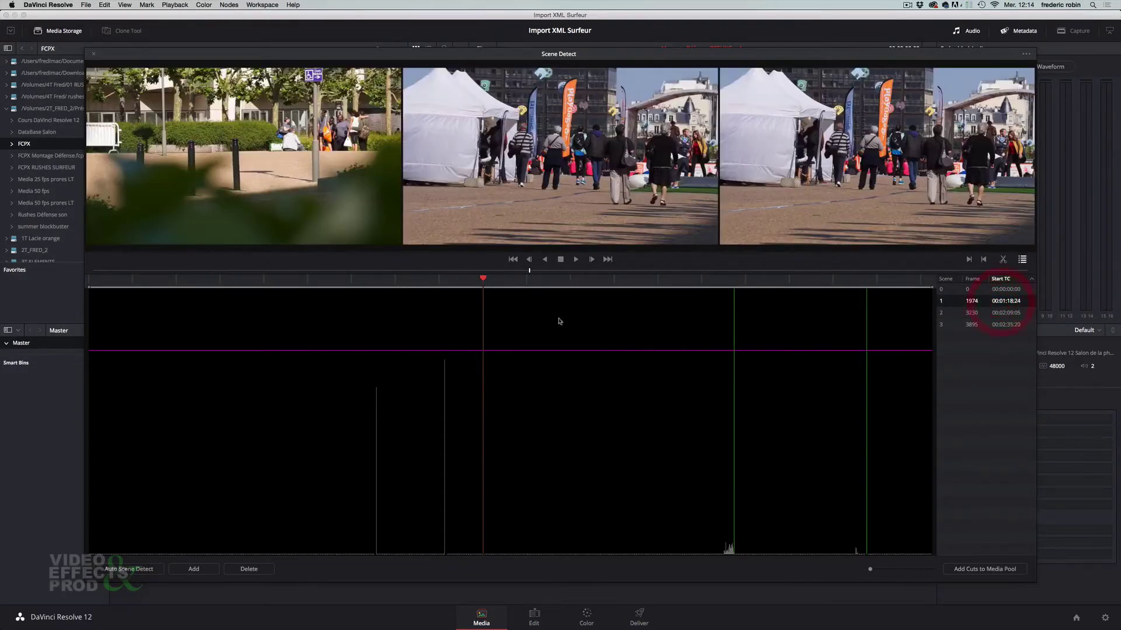
pyautogui.moveTo(470, 283); pyautogui.dragTo(438, 289)
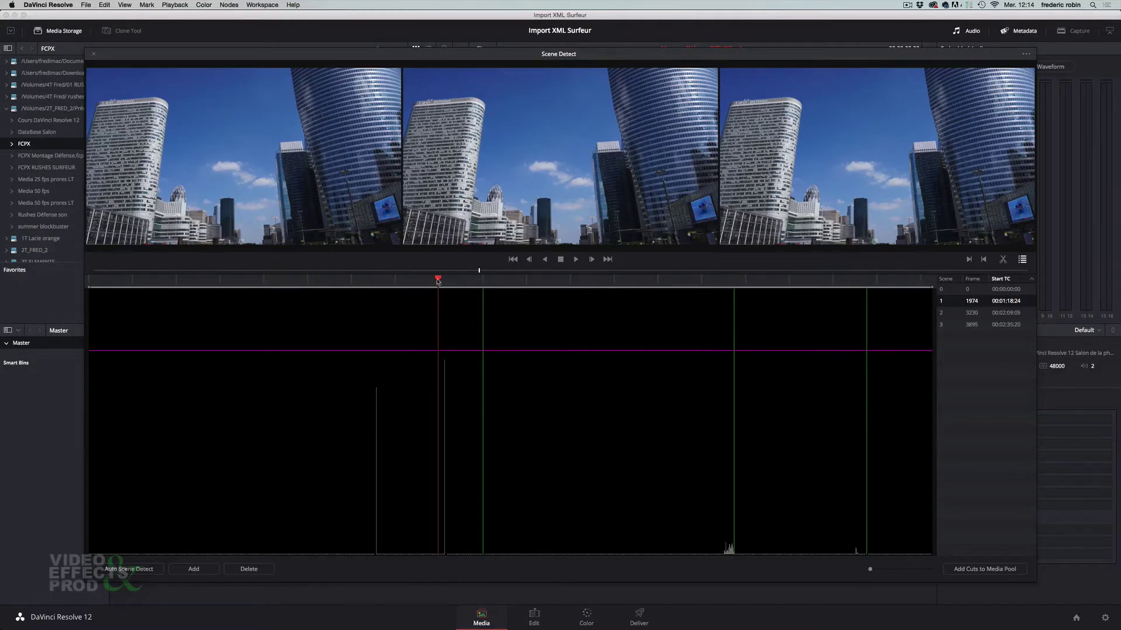
# Find the missed cut frame by frame and add a scene cut at frame 1439
pyautogui.moveTo(437, 279); pyautogui.dragTo(383, 290)
pyautogui.press('space')
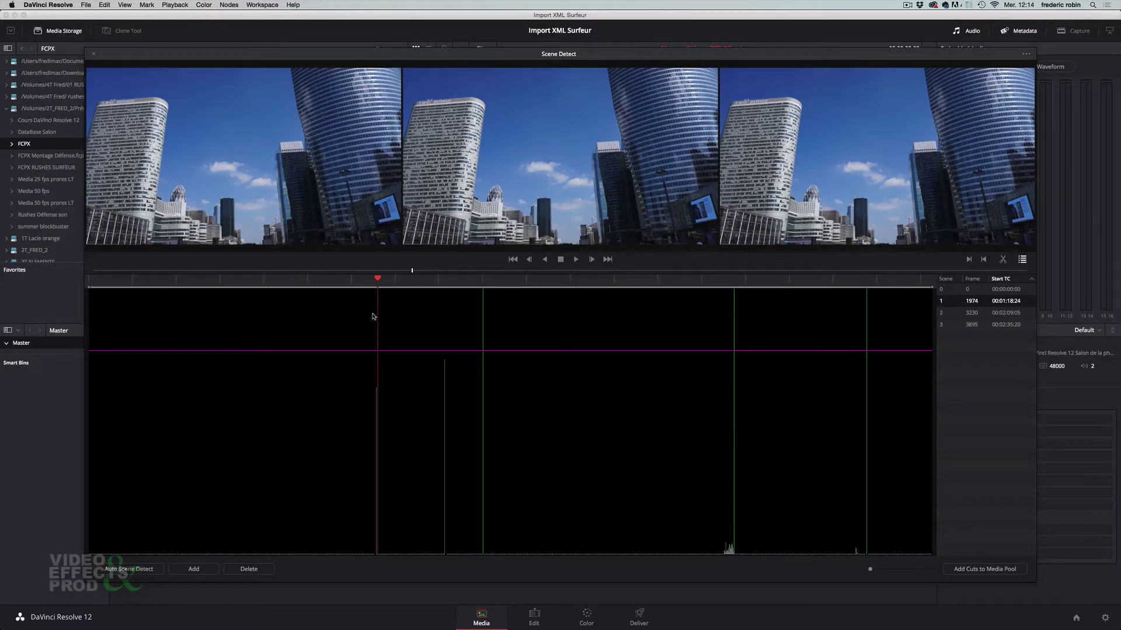
pyautogui.press('Left')
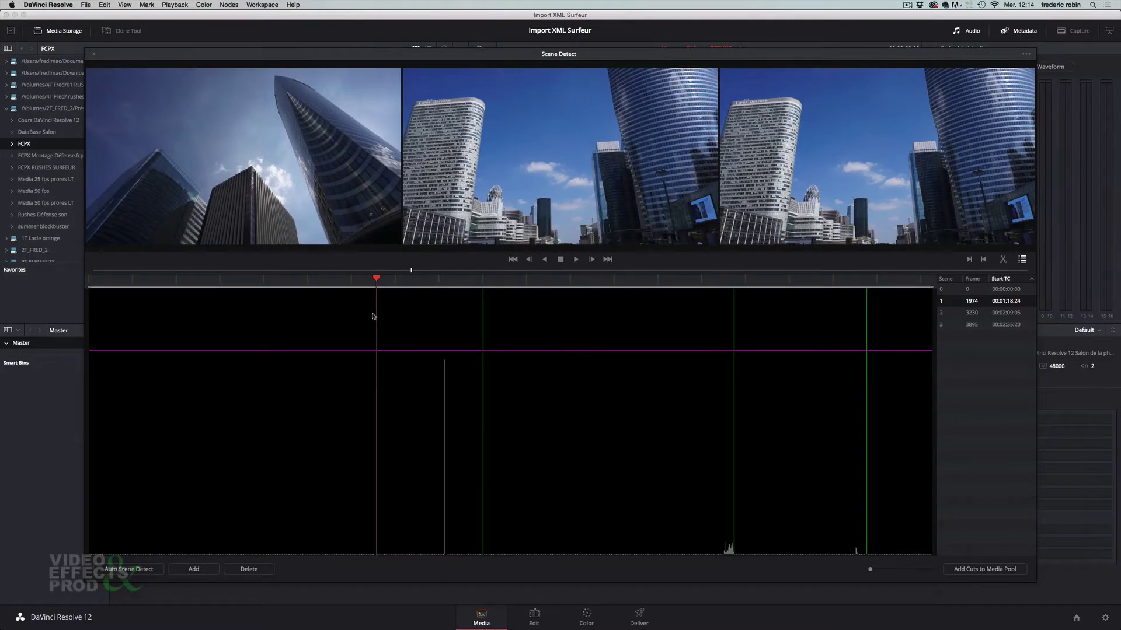
pyautogui.click(191, 570)
# Step onto the park shot, add a scene cut at frame 1781, then preview the crowd scene
pyautogui.moveTo(376, 279); pyautogui.dragTo(396, 279)
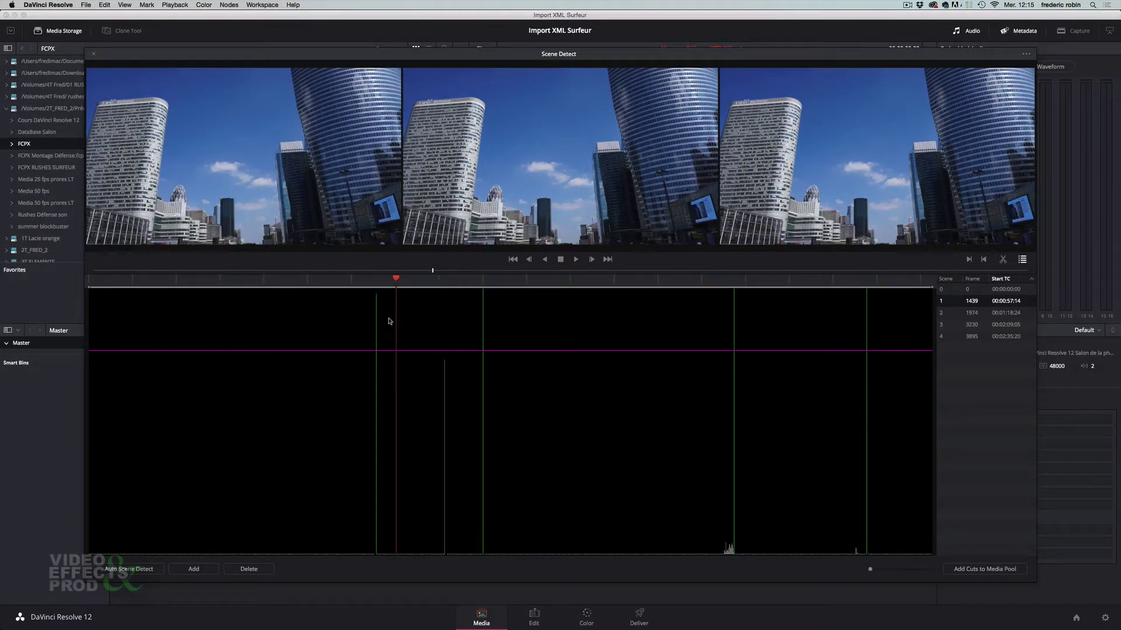
pyautogui.moveTo(396, 279); pyautogui.dragTo(444, 291)
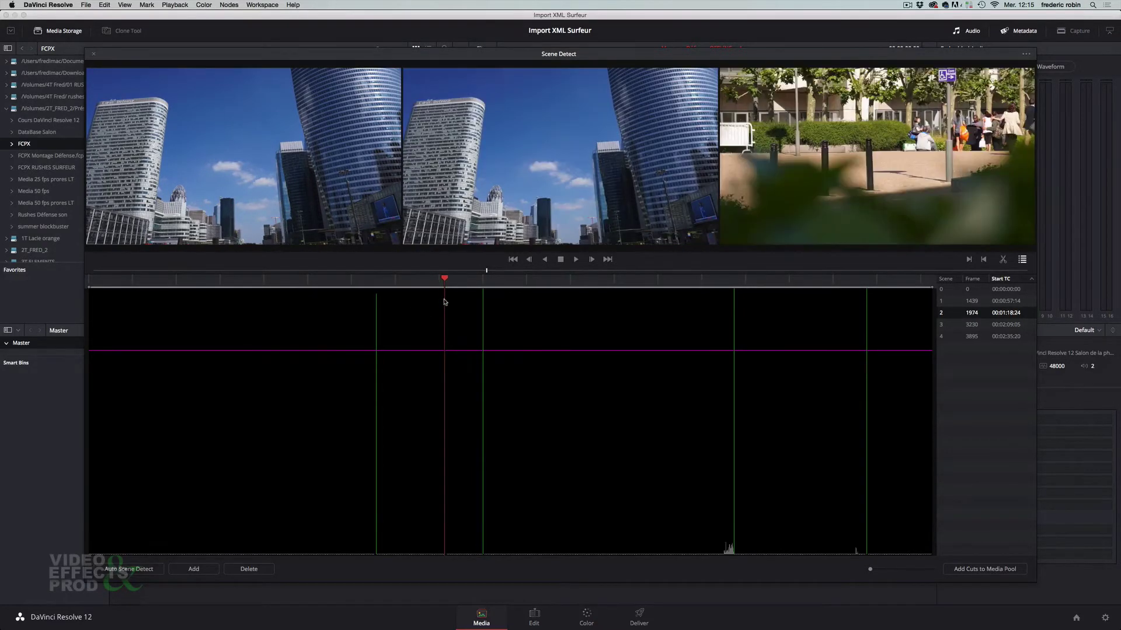
pyautogui.press('Right')
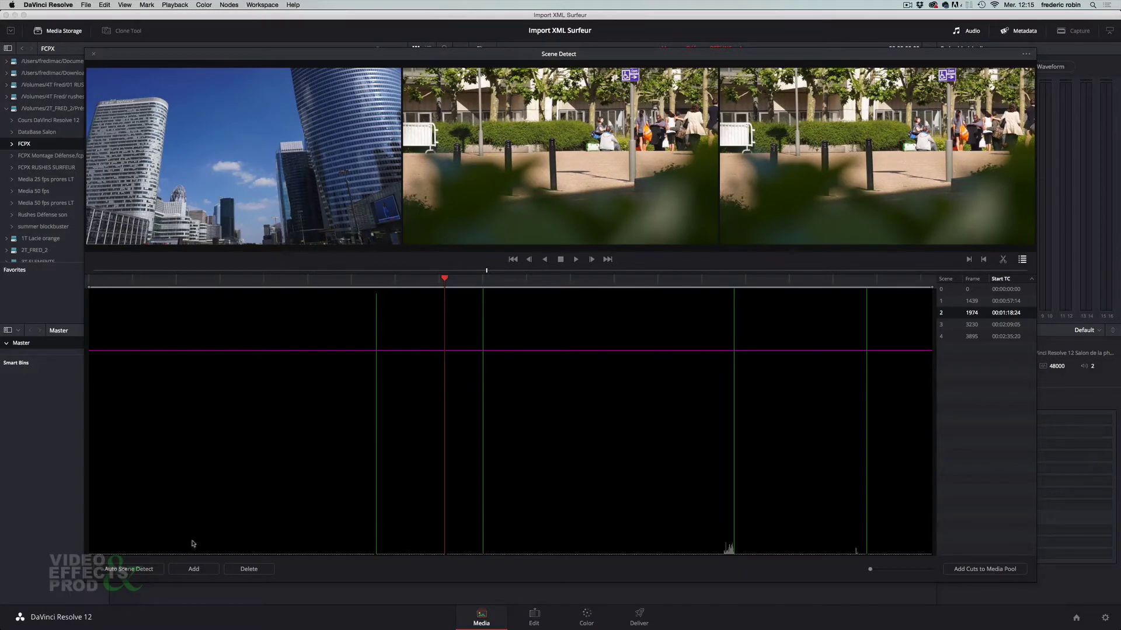
pyautogui.click(193, 569)
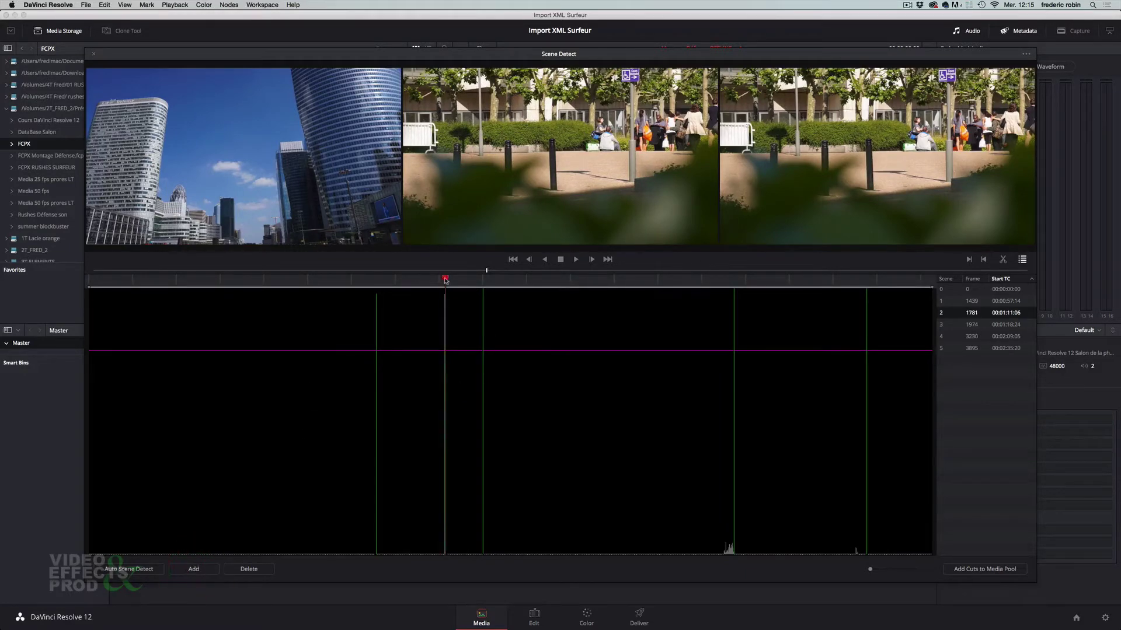
pyautogui.click(657, 310)
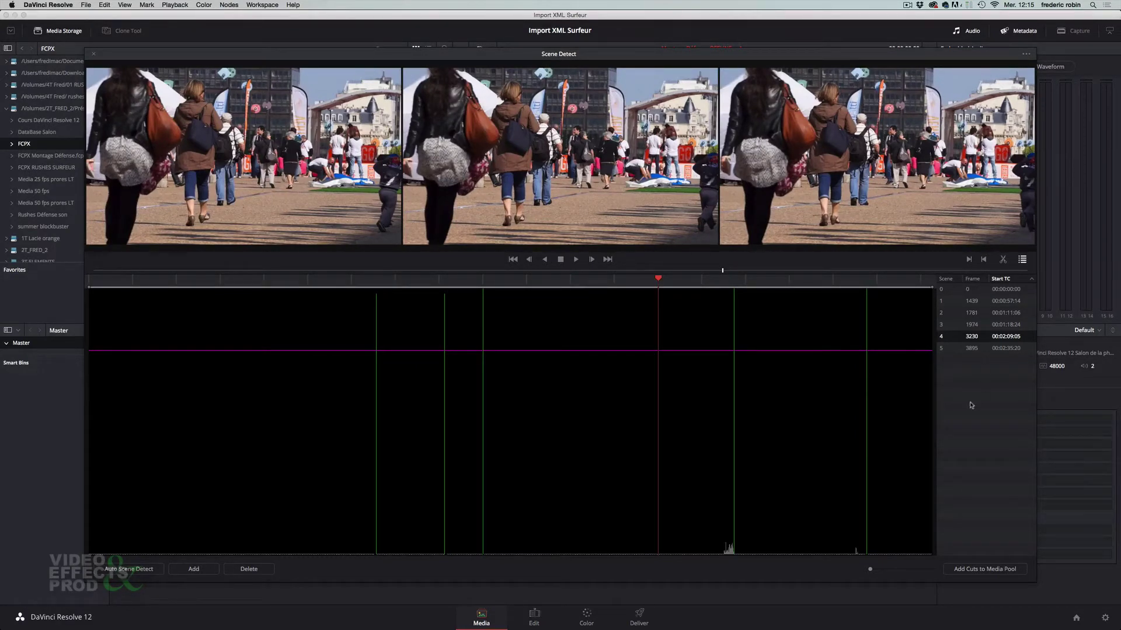
pyautogui.click(206, 420)
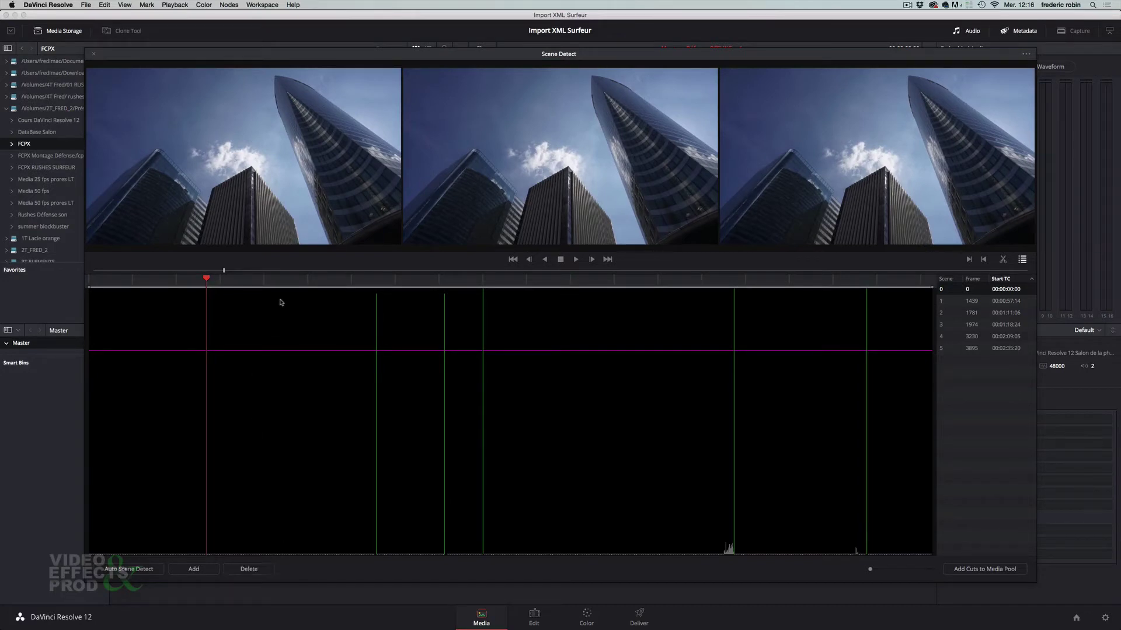
# Send the detected scene cuts to the Media Pool and close Scene Detect
pyautogui.click(983, 572)
pyautogui.click(95, 56)
pyautogui.click(531, 505)
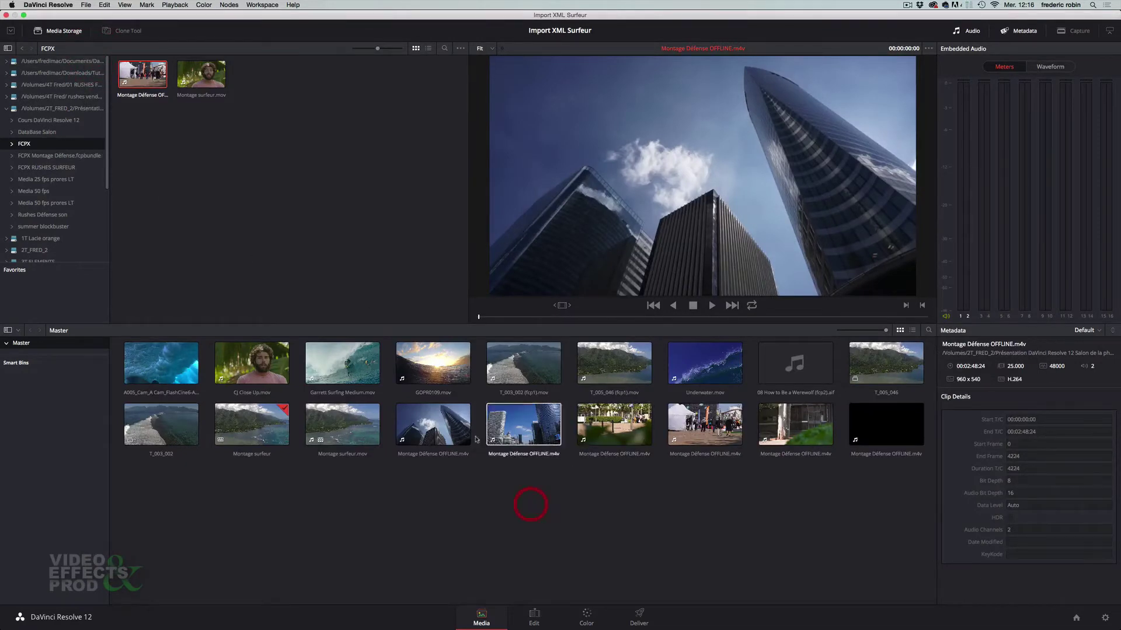
# Preview the skyscraper, later and park scene clips, finishing on the first skyscraper clip
pyautogui.click(464, 435)
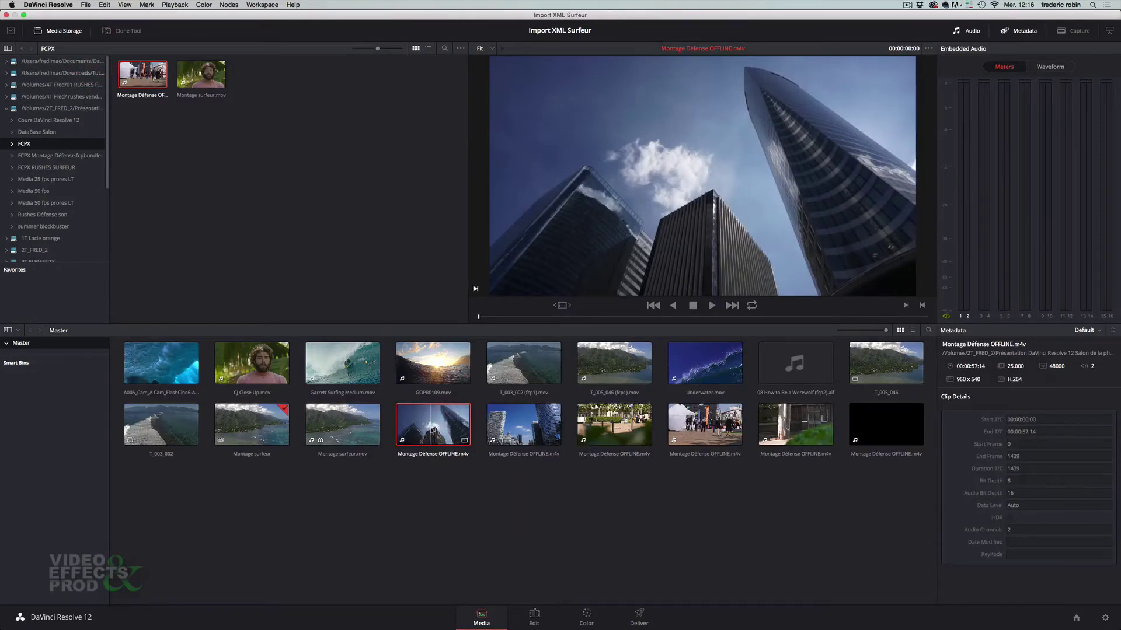
pyautogui.click(527, 423)
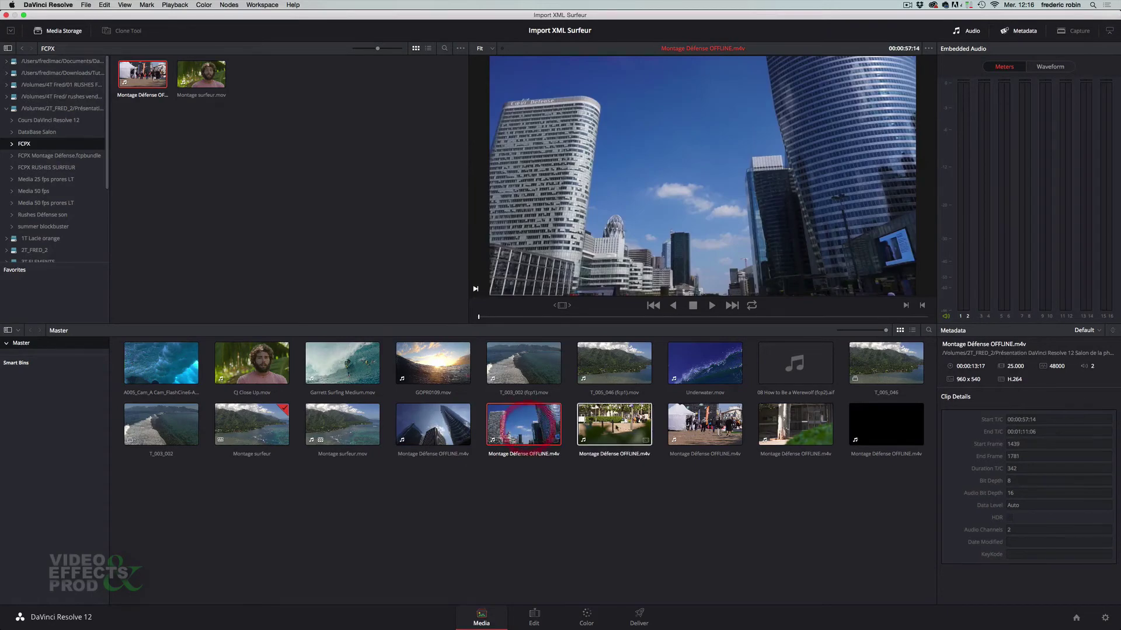
pyautogui.click(795, 431)
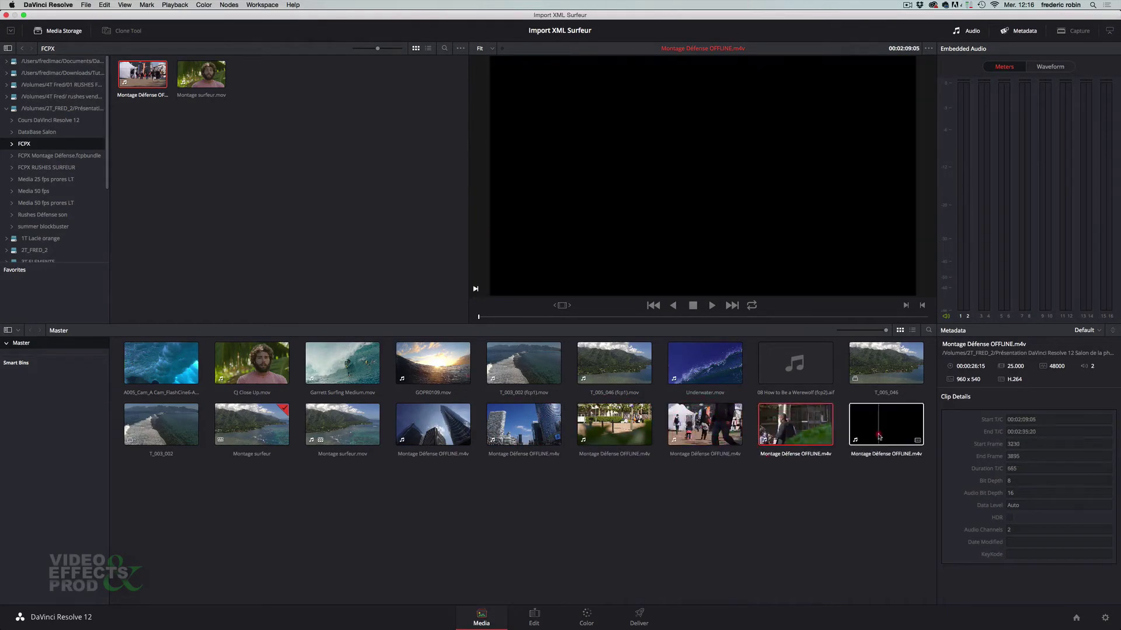
pyautogui.click(593, 431)
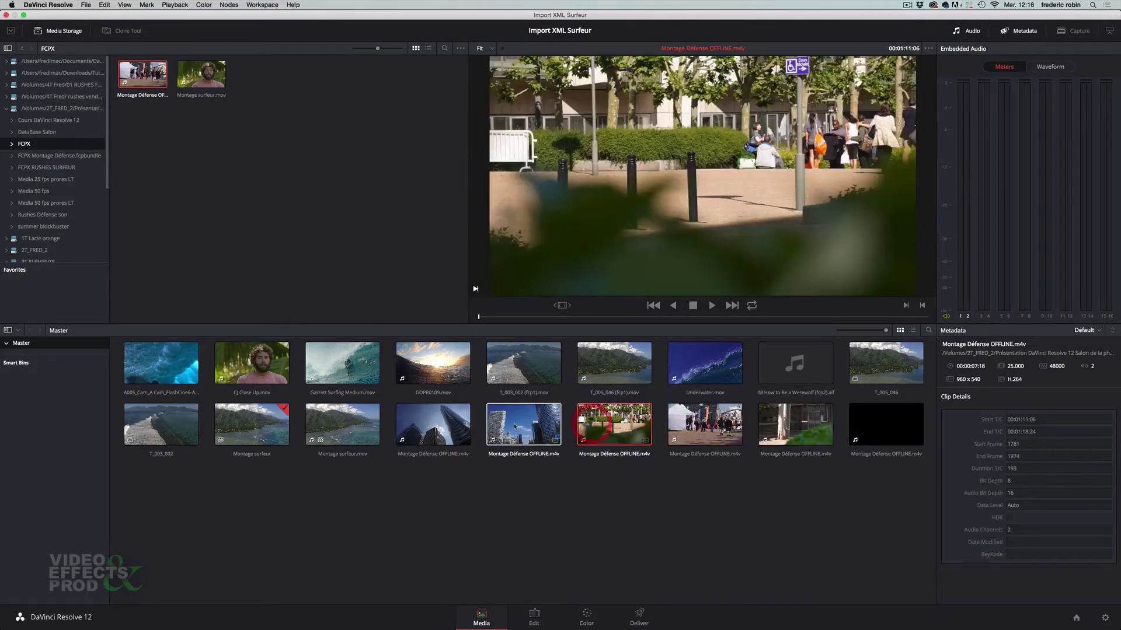
pyautogui.click(436, 422)
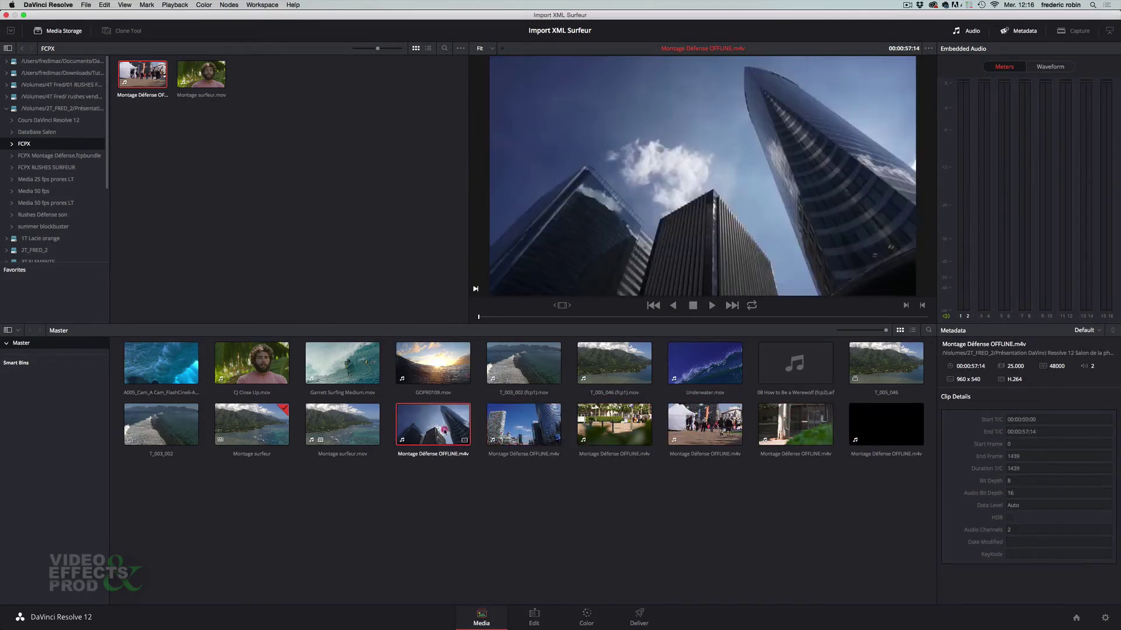
# Switch to the Edit page and select the black Montage Défense clip in the Media Pool
pyautogui.click(533, 617)
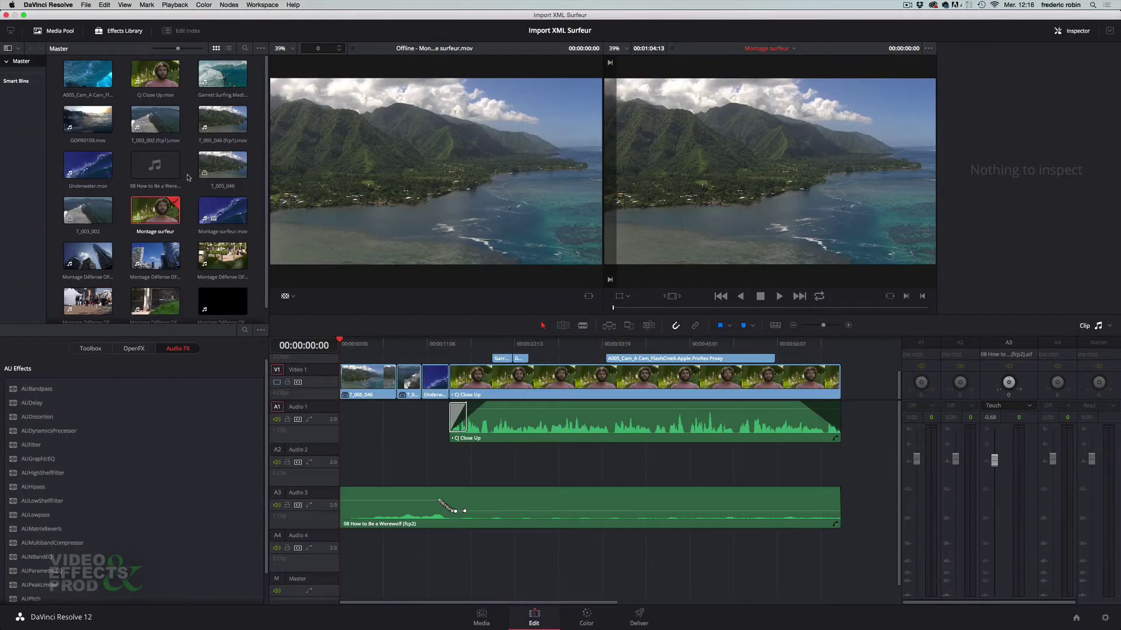
pyautogui.scroll(-1, 264, 216)
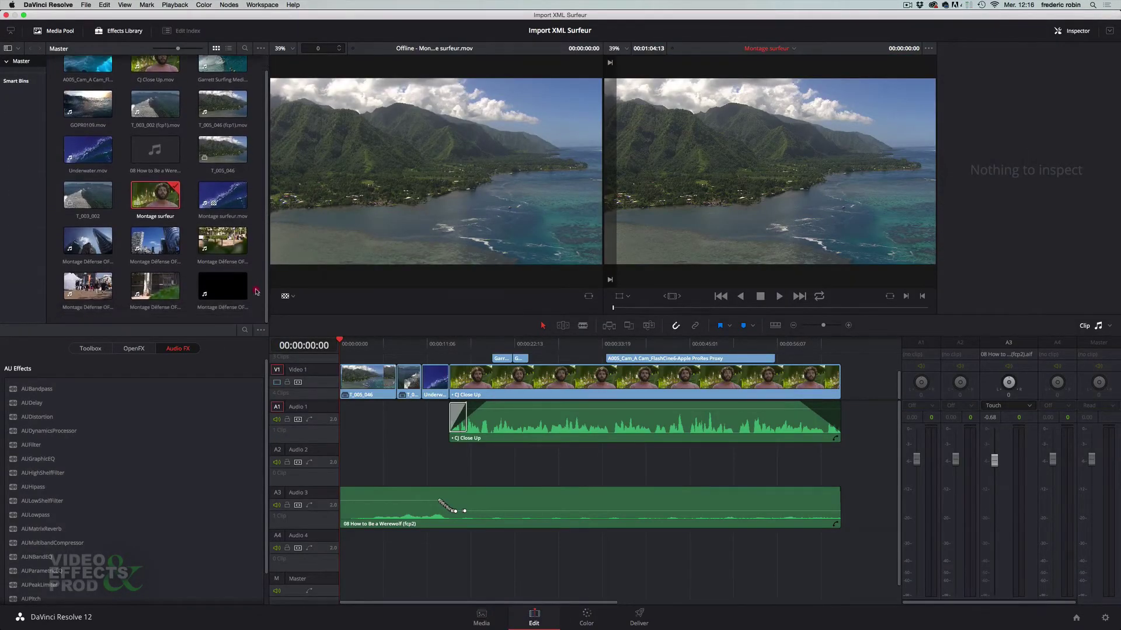
pyautogui.click(222, 292)
pyautogui.click(22, 110)
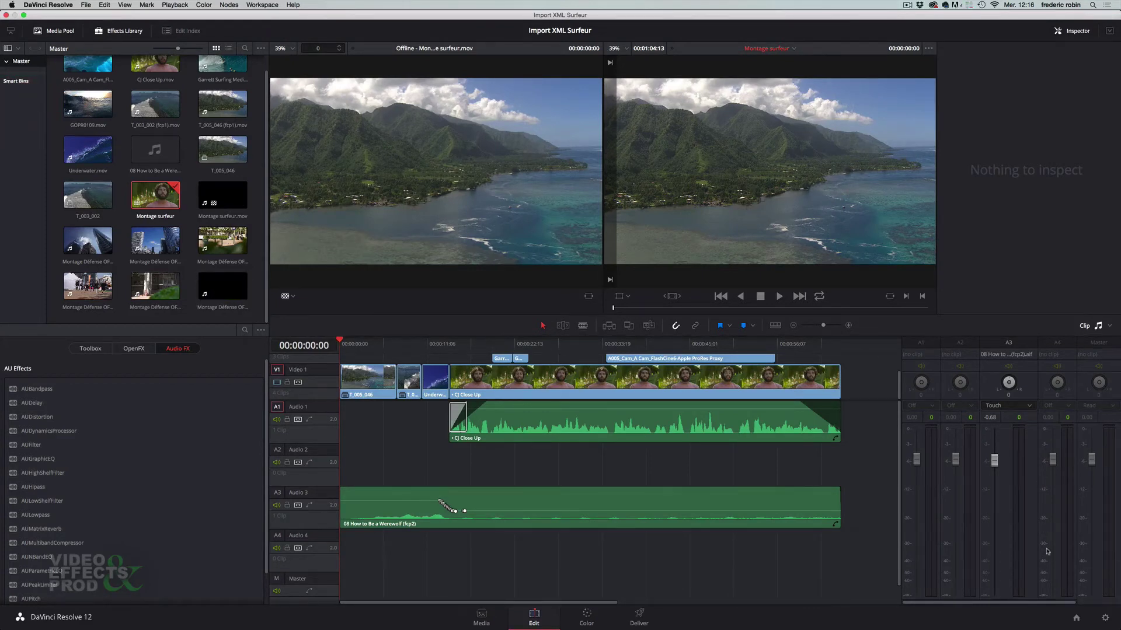
# Enable Create Smart Bin for Timelines under Project Settings General Options and save
pyautogui.click(1105, 618)
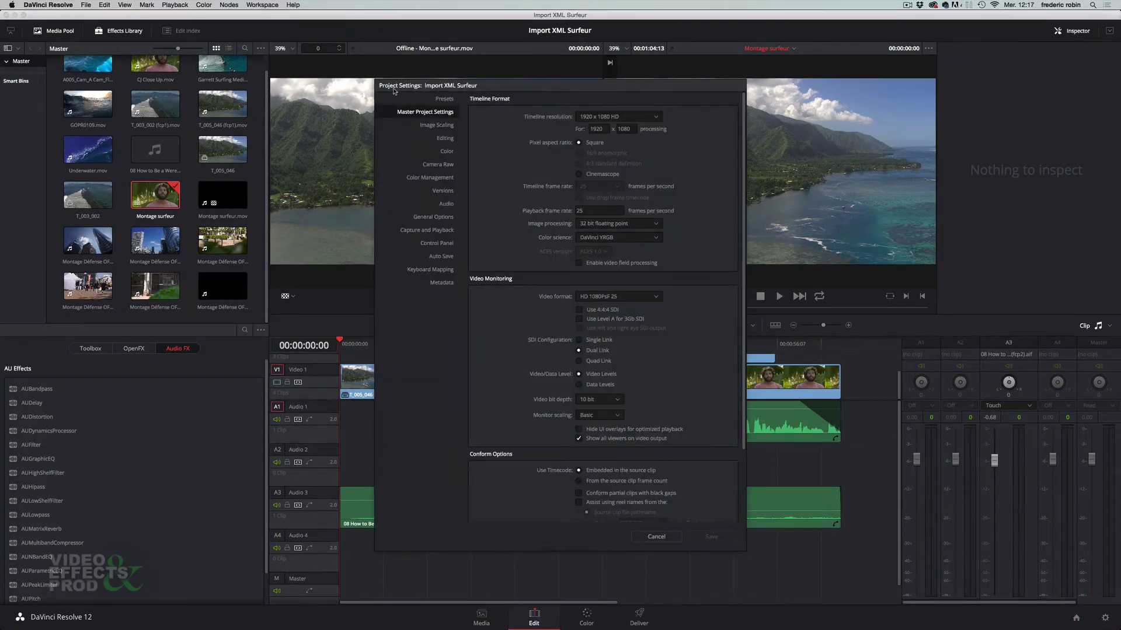
pyautogui.click(432, 218)
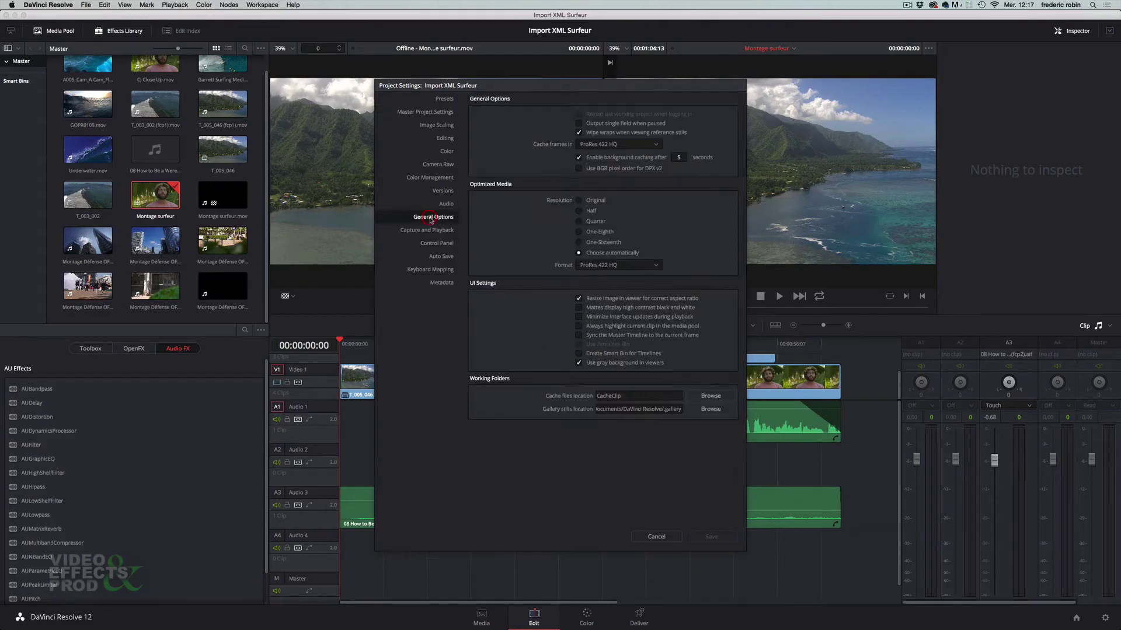
pyautogui.click(578, 353)
pyautogui.click(711, 537)
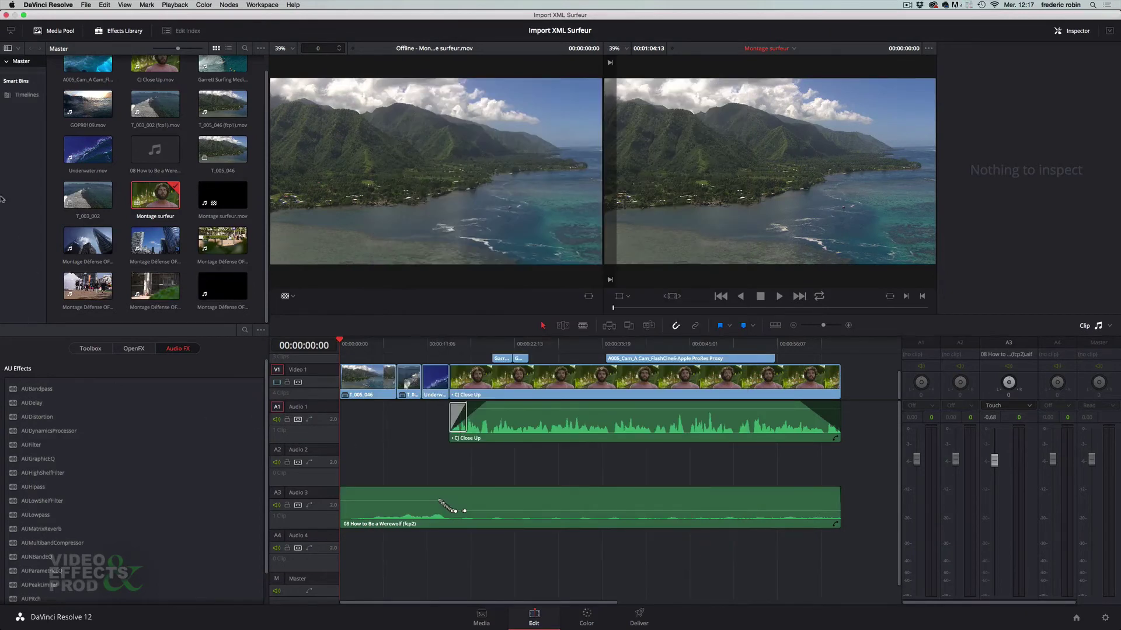
# From the Timelines smart bin, create a new empty timeline named Timeline 2
pyautogui.click(21, 97)
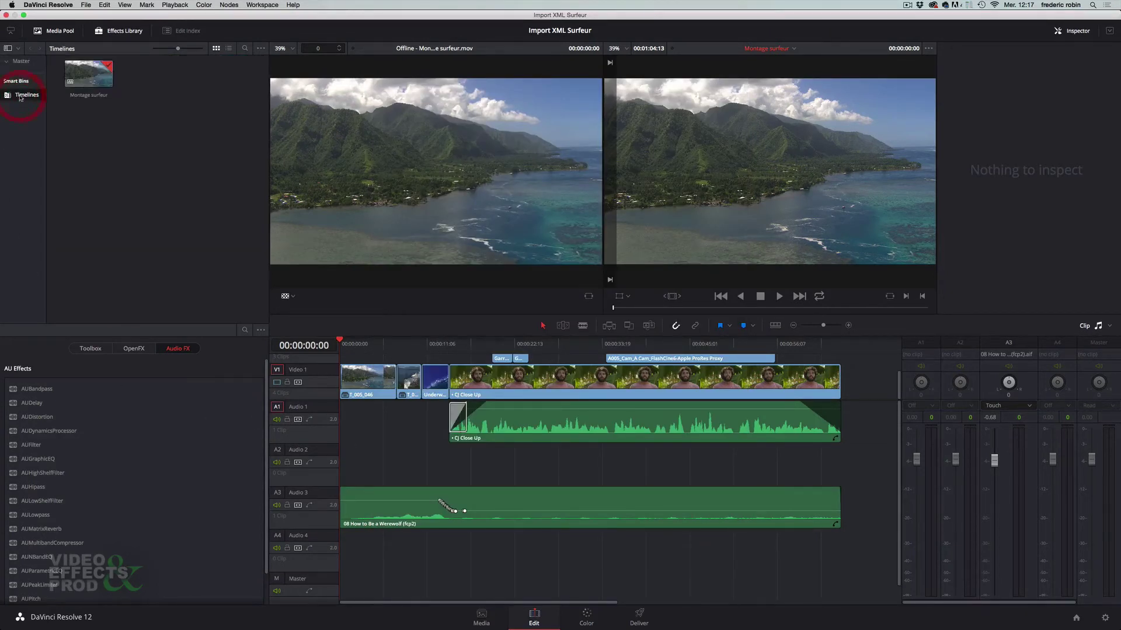
pyautogui.click(87, 73)
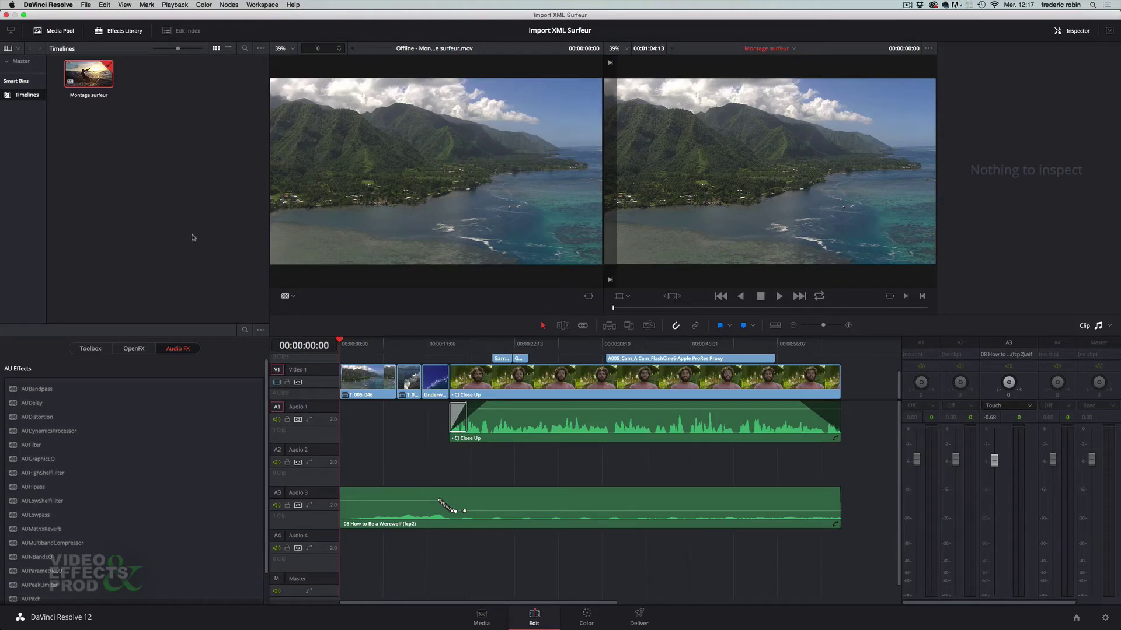
pyautogui.rightClick(139, 132)
pyautogui.moveTo(187, 139)
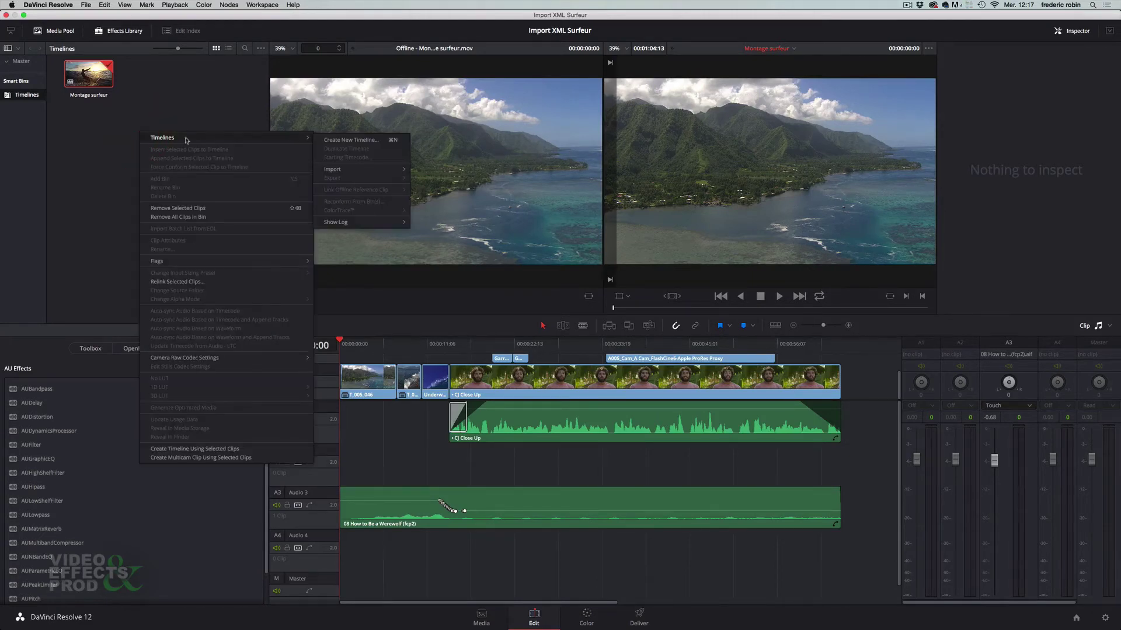
pyautogui.click(344, 141)
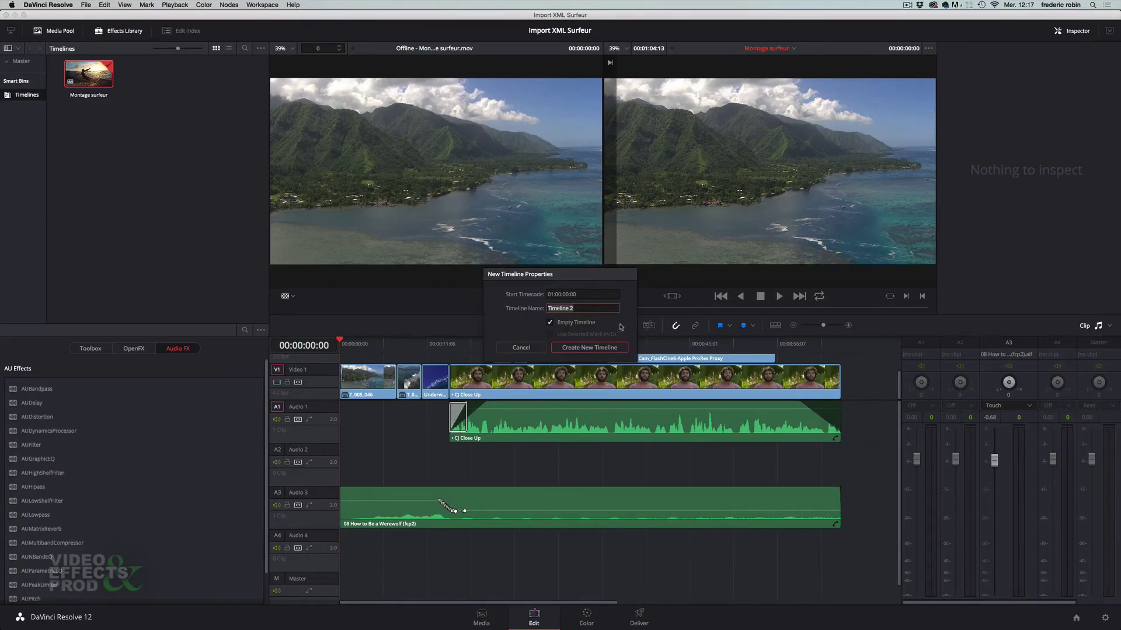
pyautogui.click(591, 349)
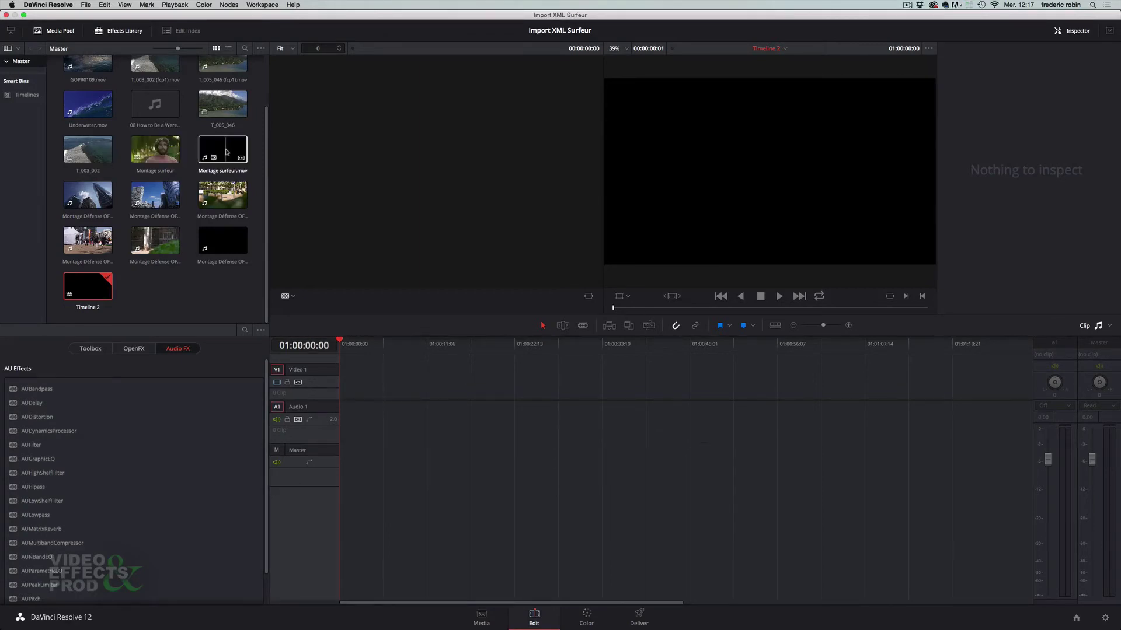
# Select the range of Montage Défense scene clips and drop them onto Timeline 2's V1 track
pyautogui.click(87, 193)
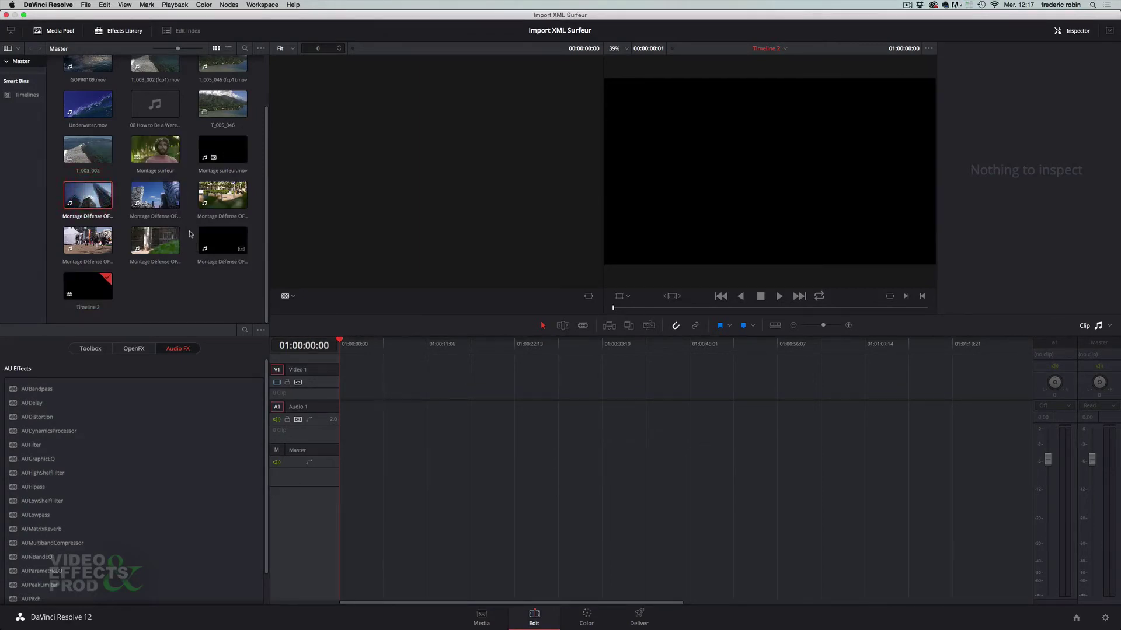
pyautogui.keyDown('super'); pyautogui.click(181, 257); pyautogui.keyUp('super')
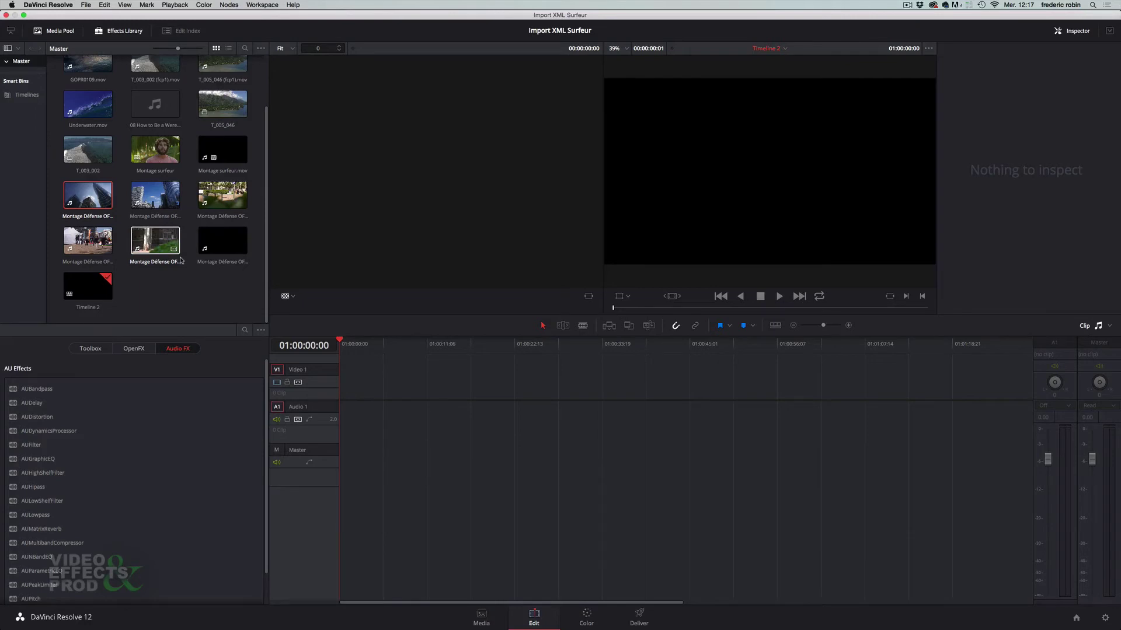
pyautogui.keyDown('shift'); pyautogui.click(160, 242); pyautogui.keyUp('shift')
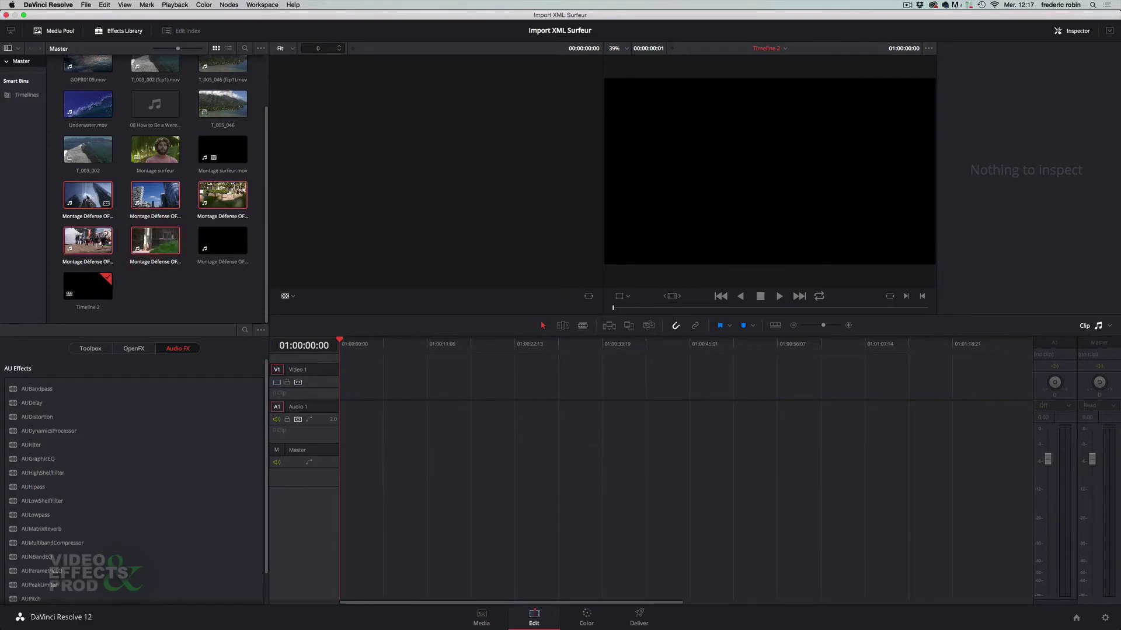
pyautogui.moveTo(108, 207); pyautogui.dragTo(342, 393)
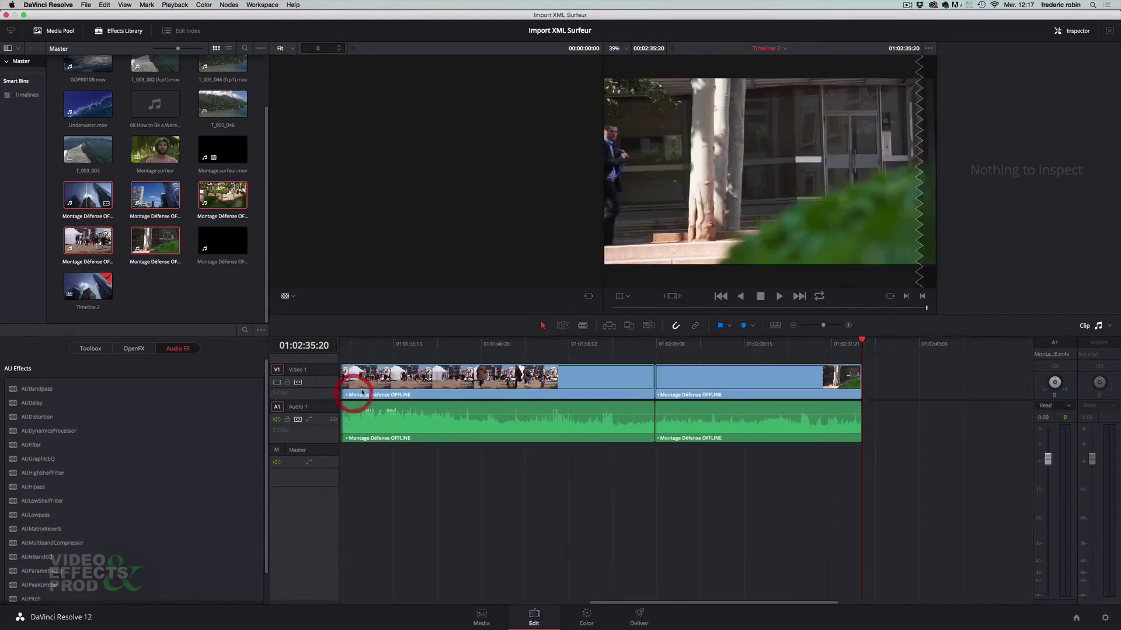
# Scrub through the new edit, ending on the tent crowd shot
pyautogui.click(381, 343)
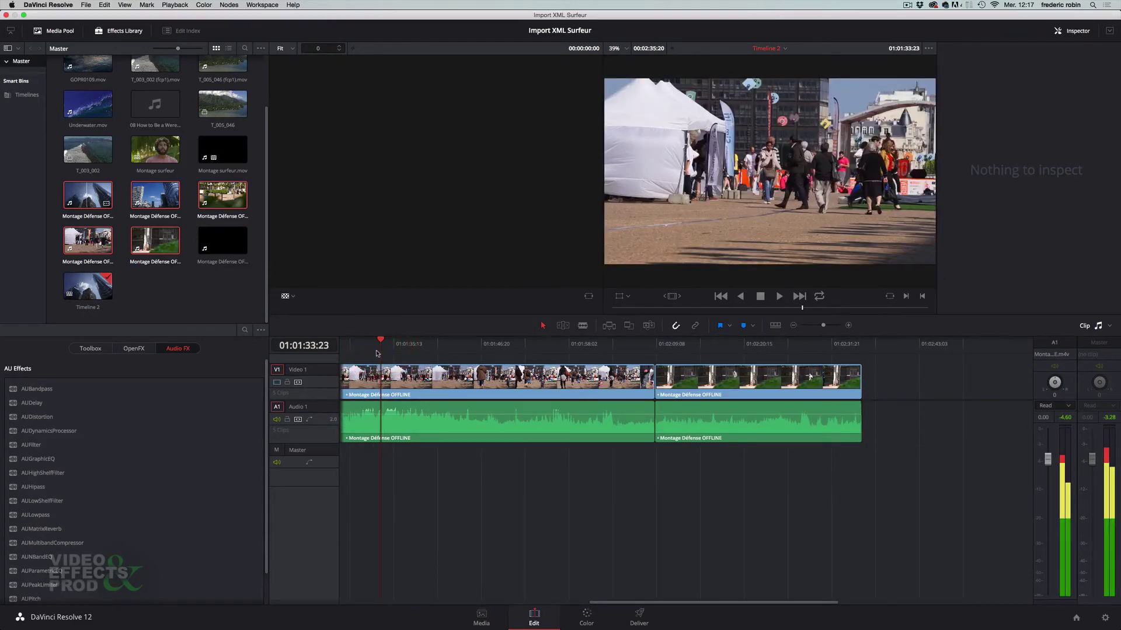
pyautogui.moveTo(514, 350); pyautogui.dragTo(707, 350)
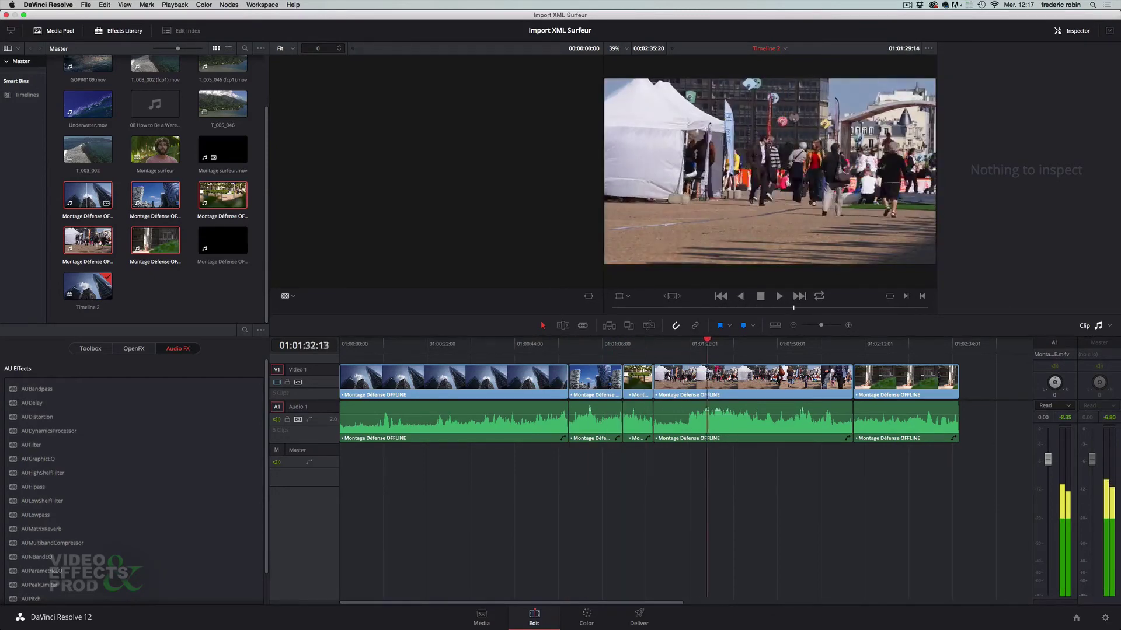
pyautogui.moveTo(707, 350)
pyautogui.mouseDown()
pyautogui.moveTo(948, 403)
pyautogui.moveTo(536, 388)
pyautogui.mouseUp()
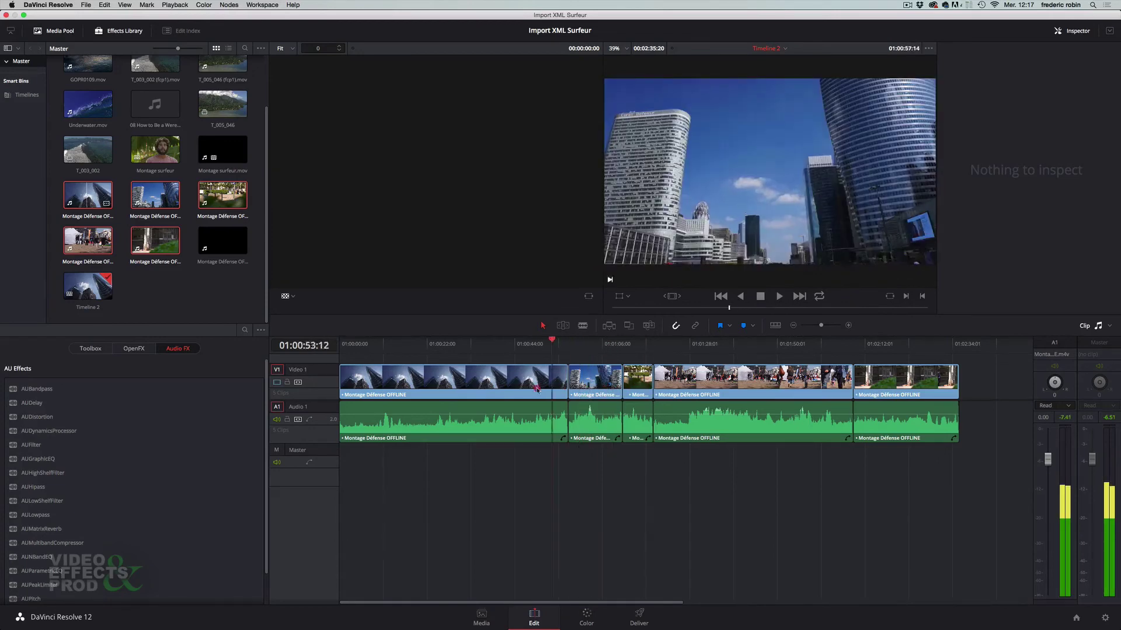
pyautogui.moveTo(537, 388)
pyautogui.mouseDown()
pyautogui.moveTo(835, 402)
pyautogui.moveTo(454, 419)
pyautogui.mouseUp()
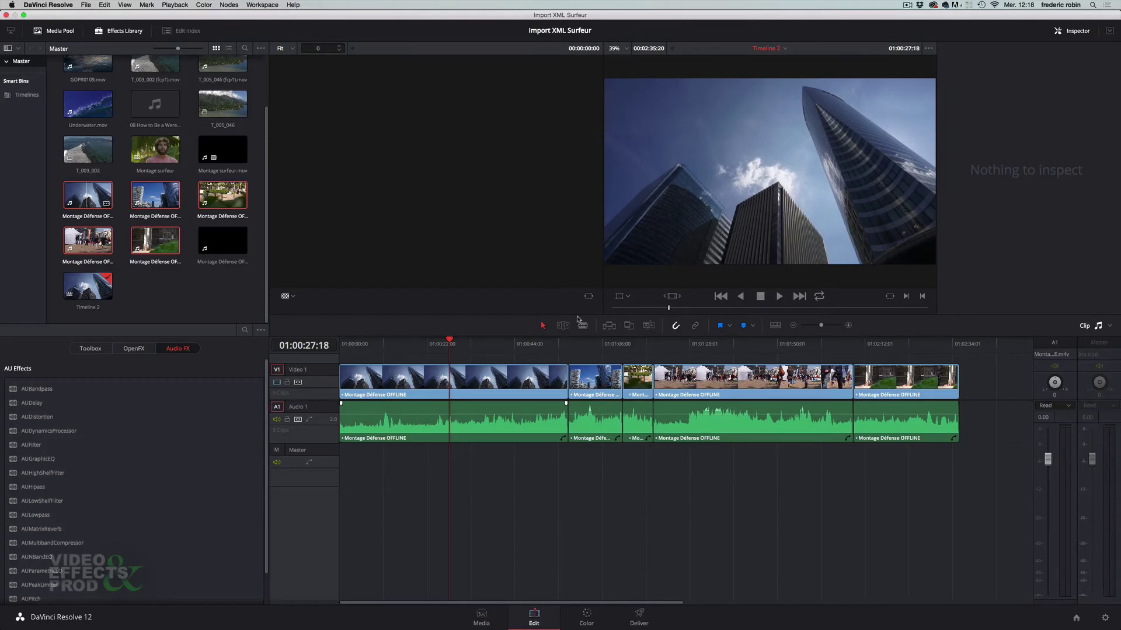
# Blade the first skyscraper clip at 01:00:34:00, undo the trial cut, and return to Selection mode
pyautogui.click(582, 325)
pyautogui.click(450, 385)
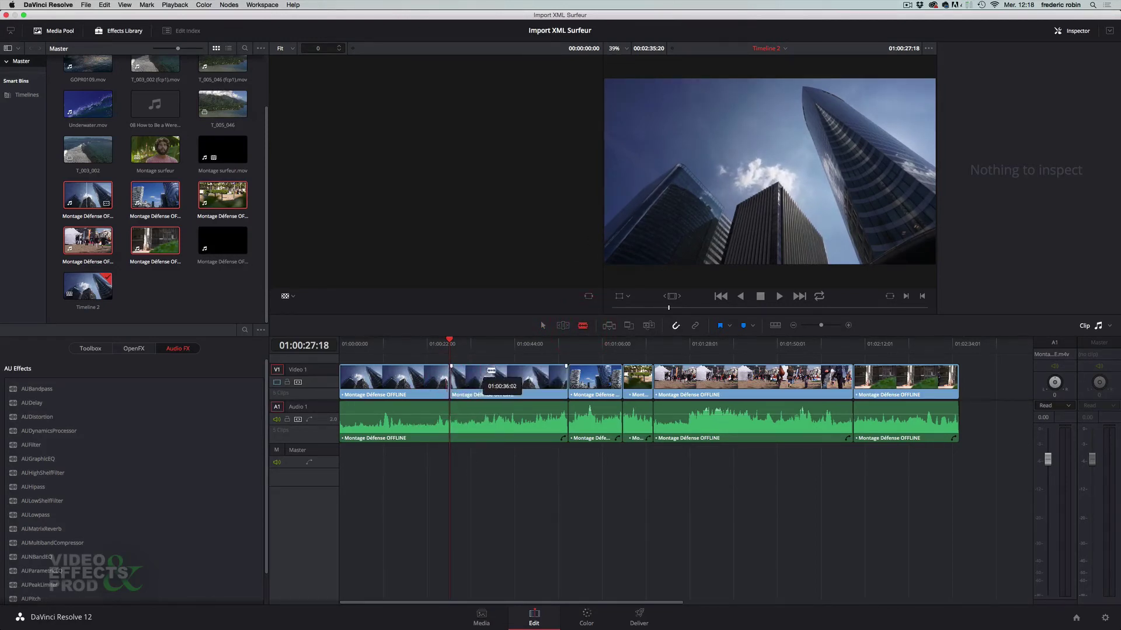
pyautogui.press('space')
pyautogui.click(447, 353)
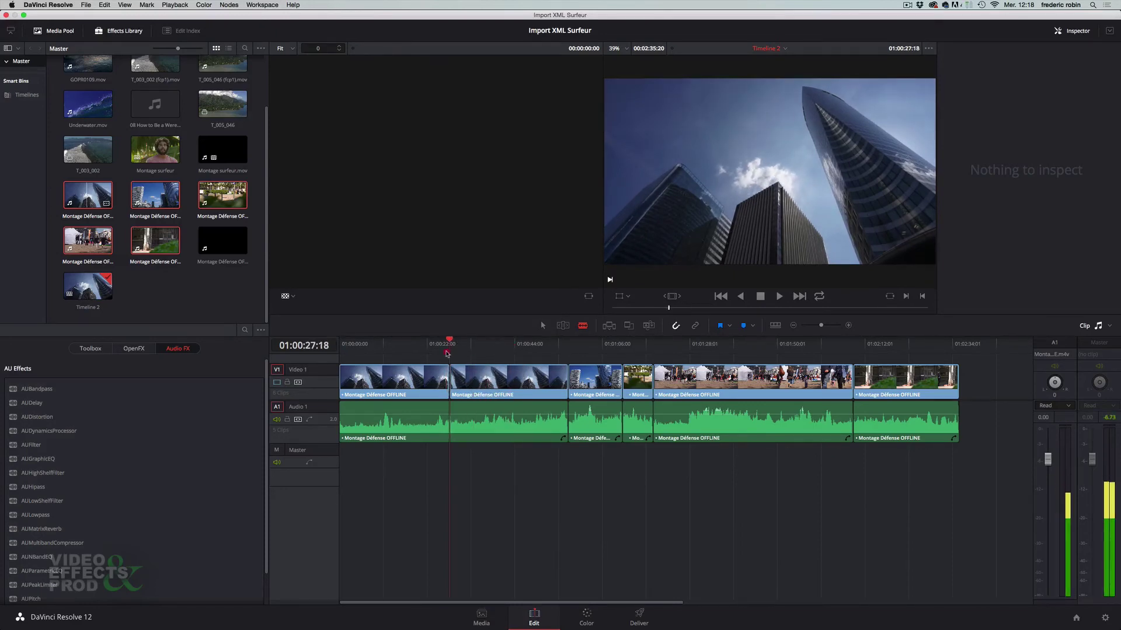
pyautogui.press('l')
pyautogui.press('l')
pyautogui.press('l')
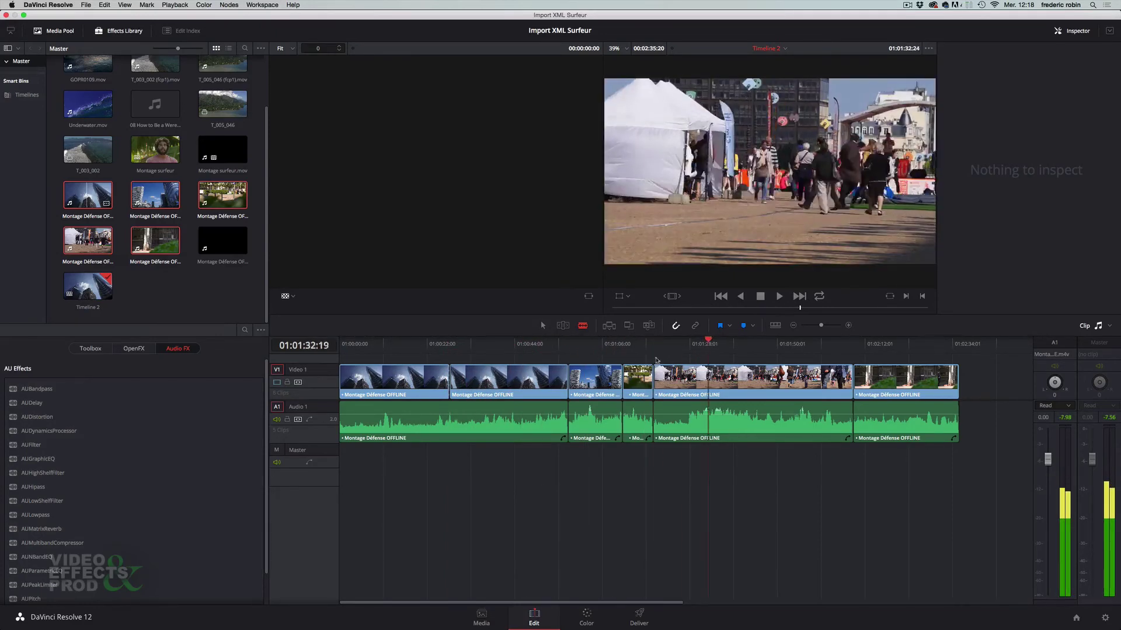
pyautogui.click(474, 344)
pyautogui.press('super+z')
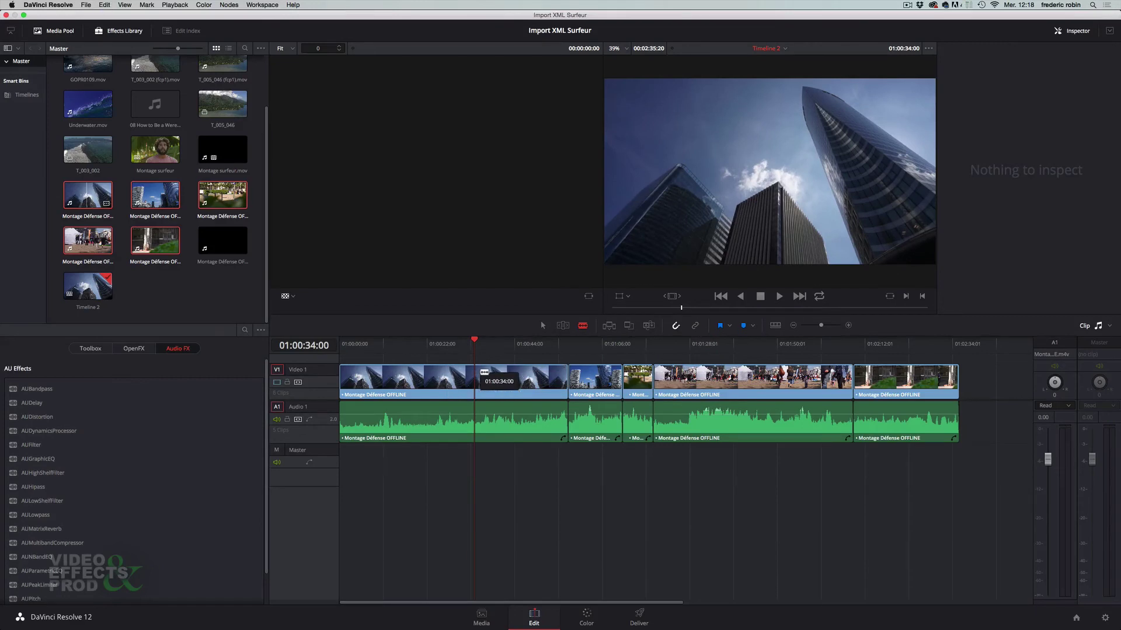
pyautogui.click(542, 326)
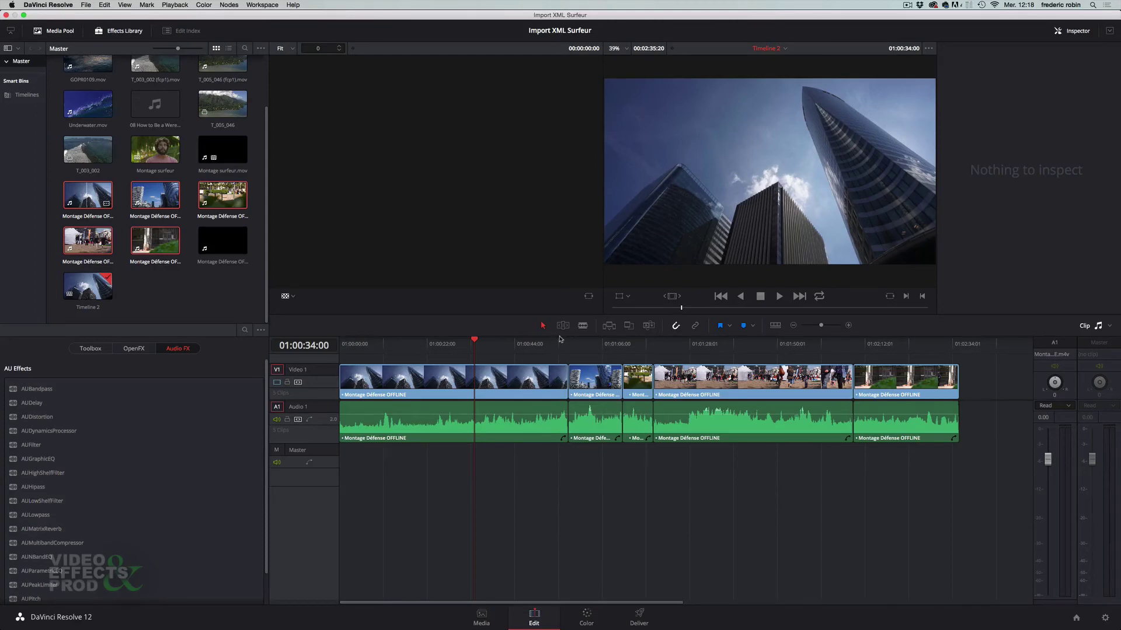
# Play through the cut and park the playhead on the 01:00:57:14 edit point
pyautogui.moveTo(540, 346)
pyautogui.mouseDown()
pyautogui.moveTo(775, 344)
pyautogui.moveTo(554, 388)
pyautogui.moveTo(460, 362)
pyautogui.mouseUp()
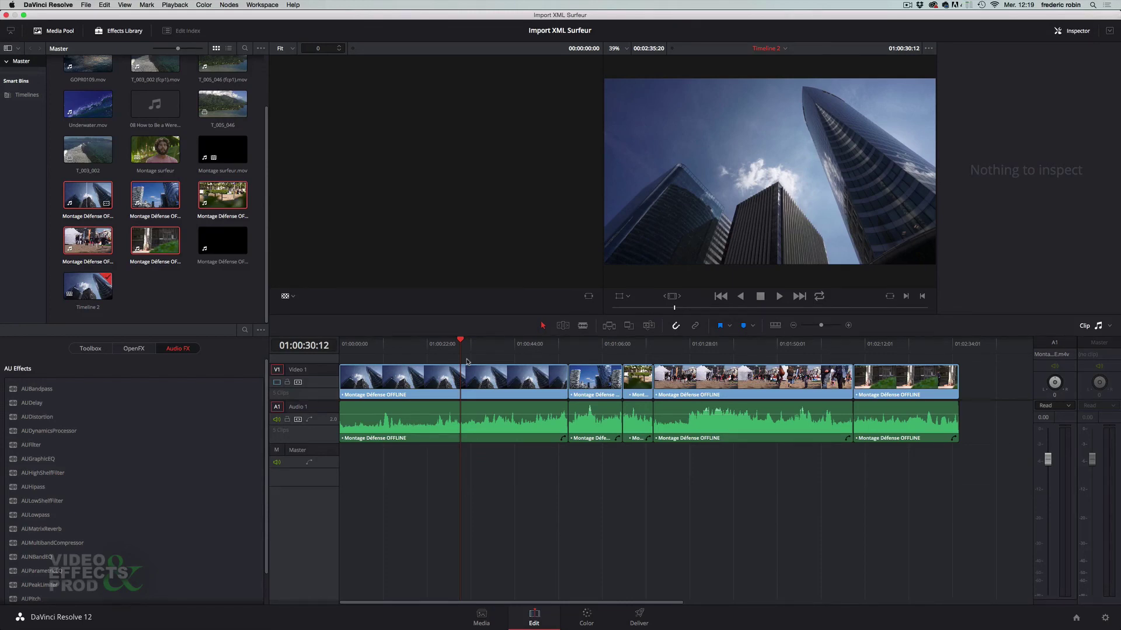
pyautogui.press('Down')
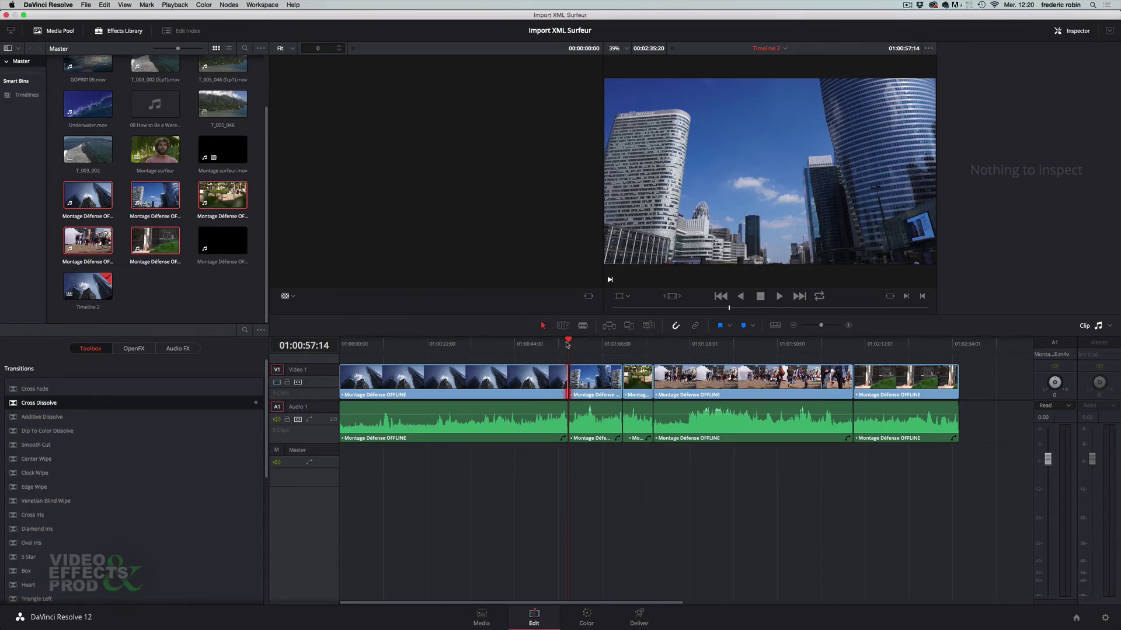
pyautogui.moveTo(569, 342); pyautogui.dragTo(589, 342)
pyautogui.click(568, 343)
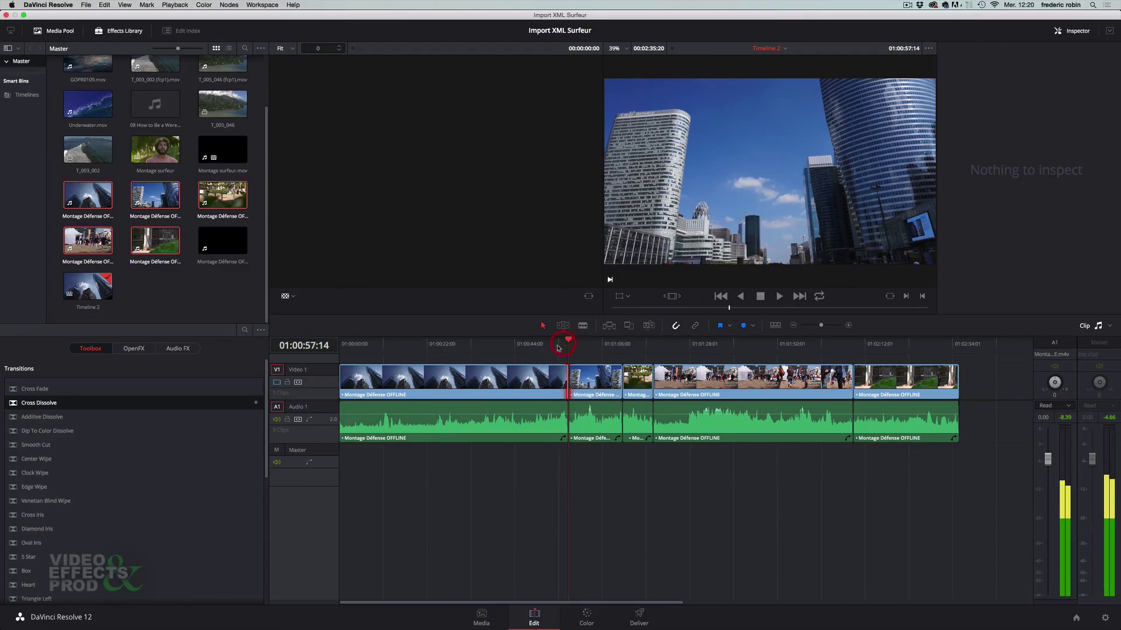